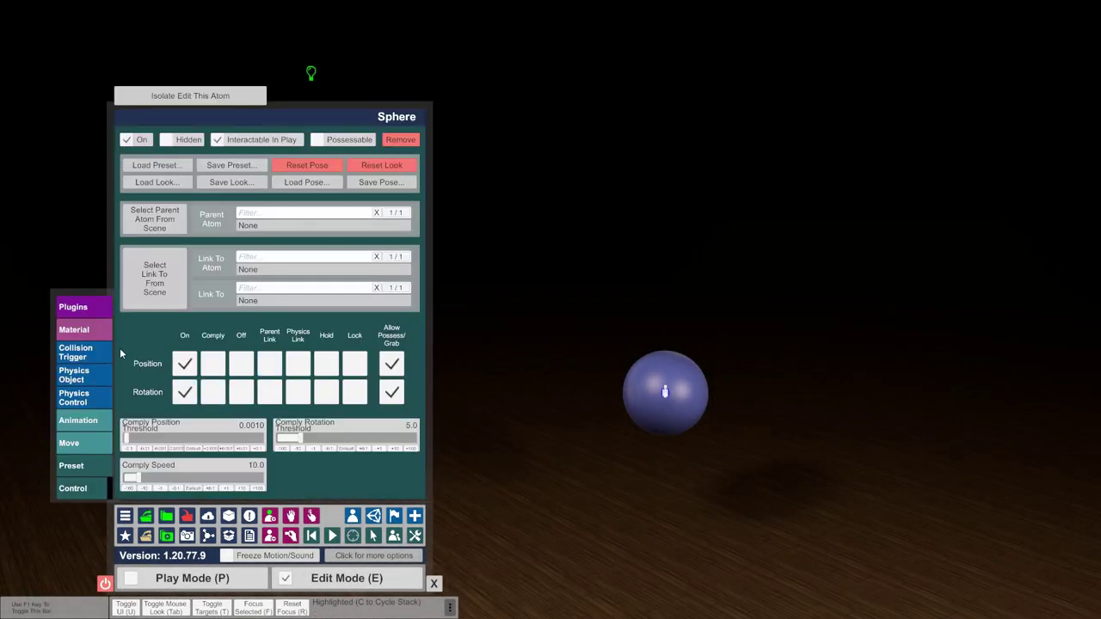
Add a plugin to the Sphere loaded with MacGruber_Blend.cslist from the LogicBricks collection.
left_click(86, 311)
left_click(144, 137)
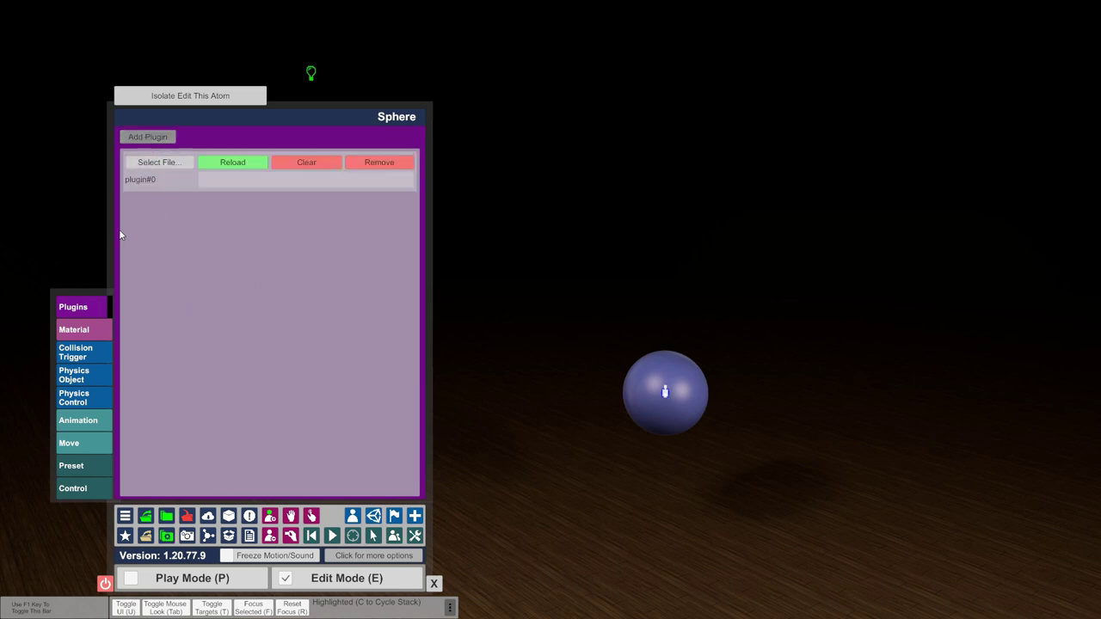
left_click(159, 162)
left_click(43, 283)
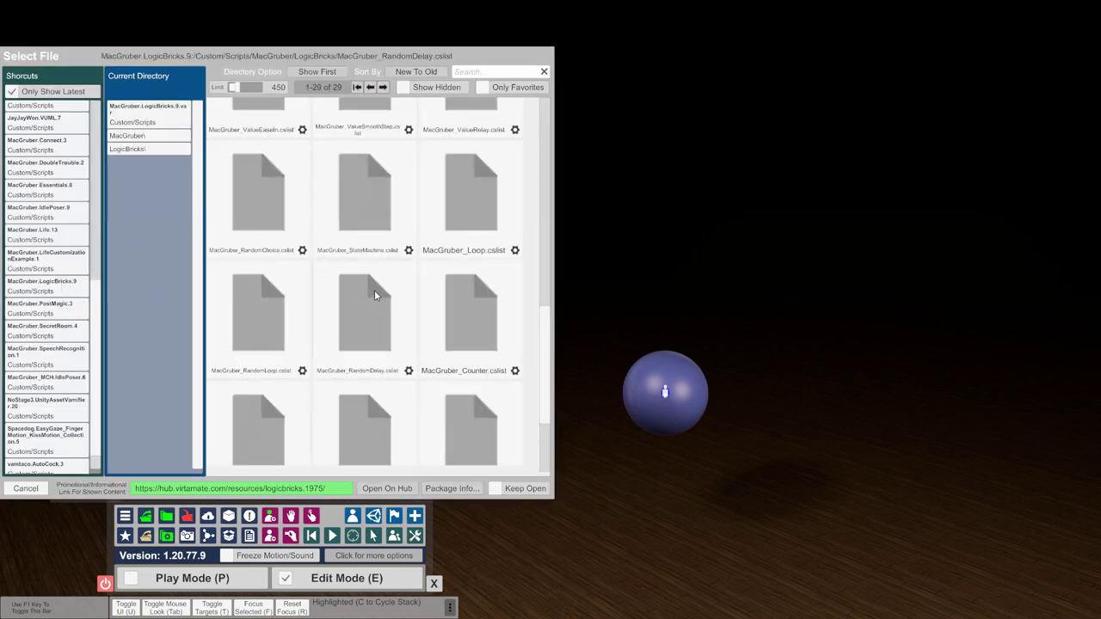
scroll(373, 289, "up", 5)
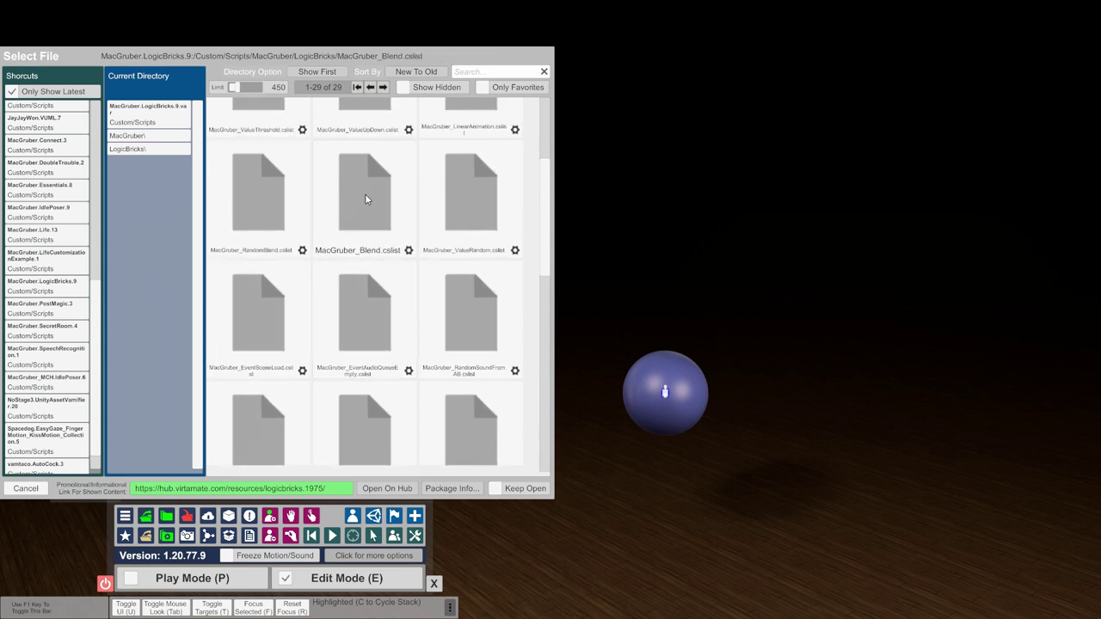
left_click(365, 197)
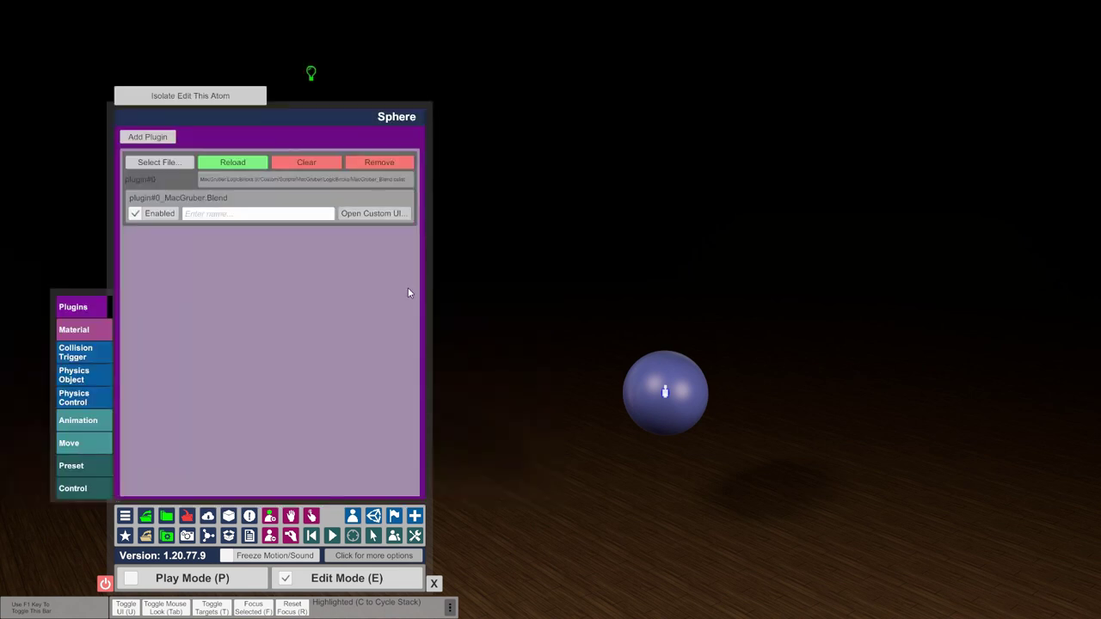
Enable Blend In+Out in the Blend plugin's custom UI.
left_click(379, 214)
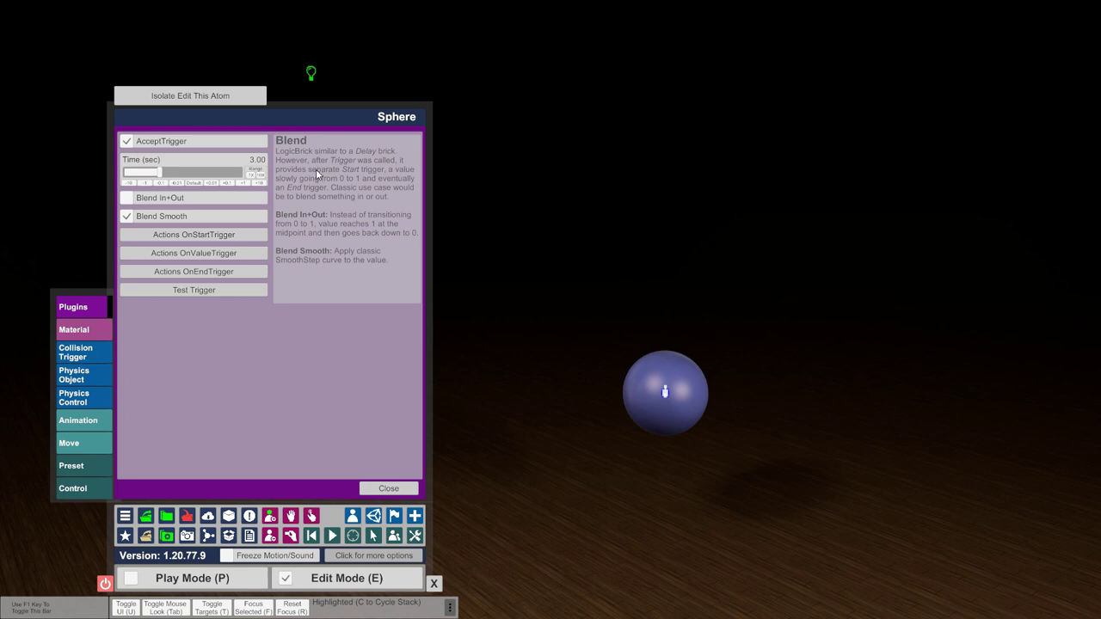
left_click(158, 200)
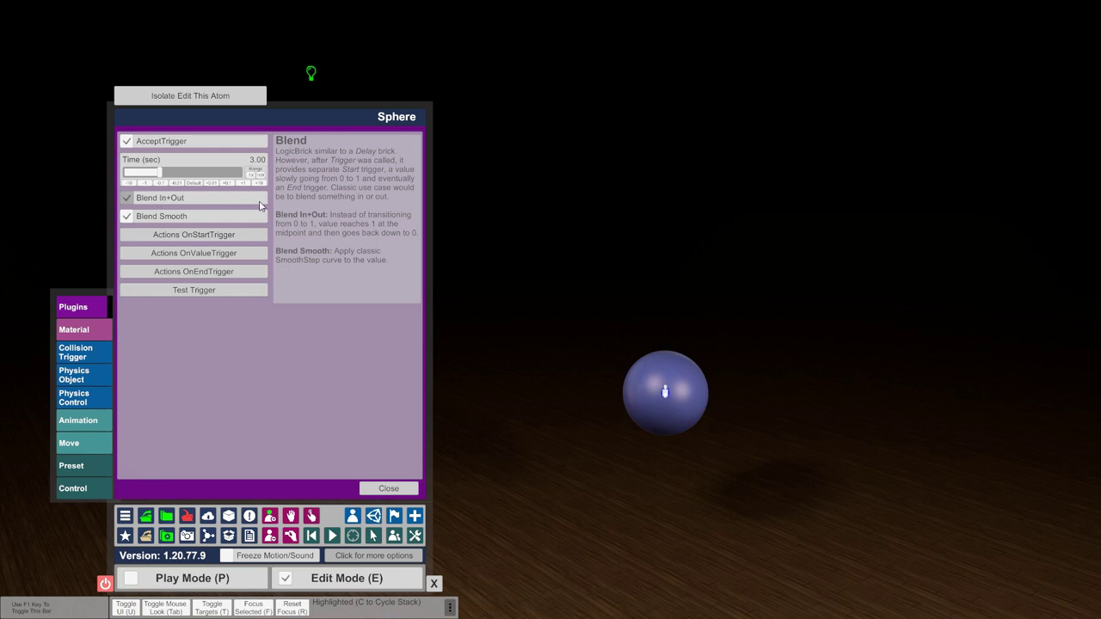
left_click(214, 252)
Add an OnValueTrigger transition action targeting Sphere > SphereMat > Diffuse Color.
left_click(229, 192)
left_click(267, 214)
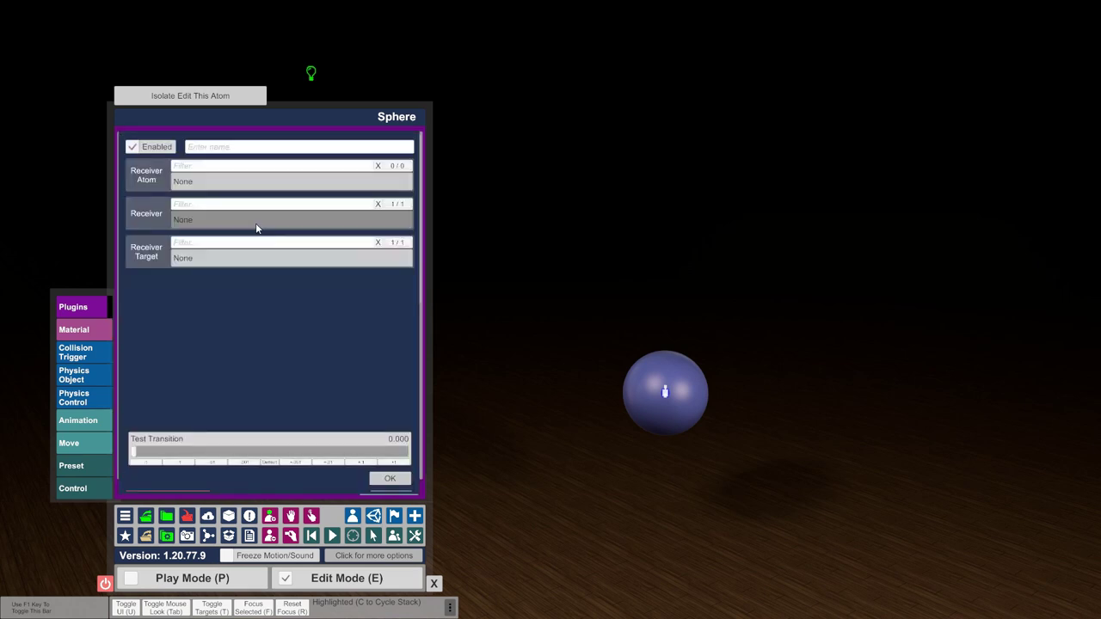
left_click(217, 181)
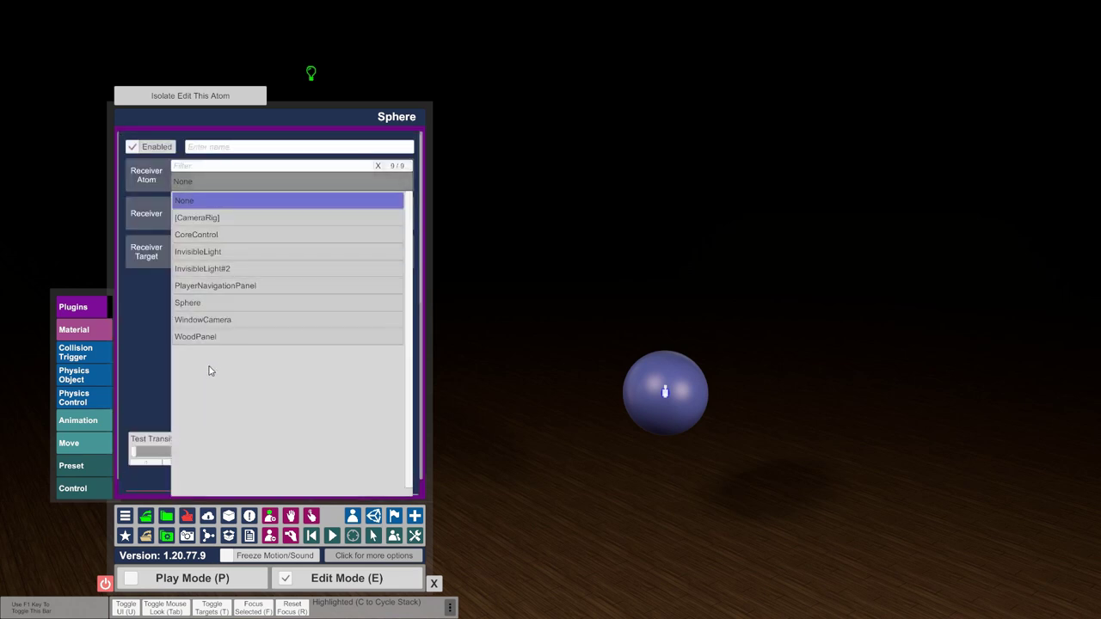
left_click(207, 302)
left_click(228, 216)
left_click(201, 409)
left_click(233, 258)
left_click(197, 311)
Set the transition from white to pure red, confirm, and test the blend trigger twice.
left_click_drag(172, 345, 131, 301)
left_click_drag(311, 338, 339, 305)
left_click_drag(345, 347, 356, 234)
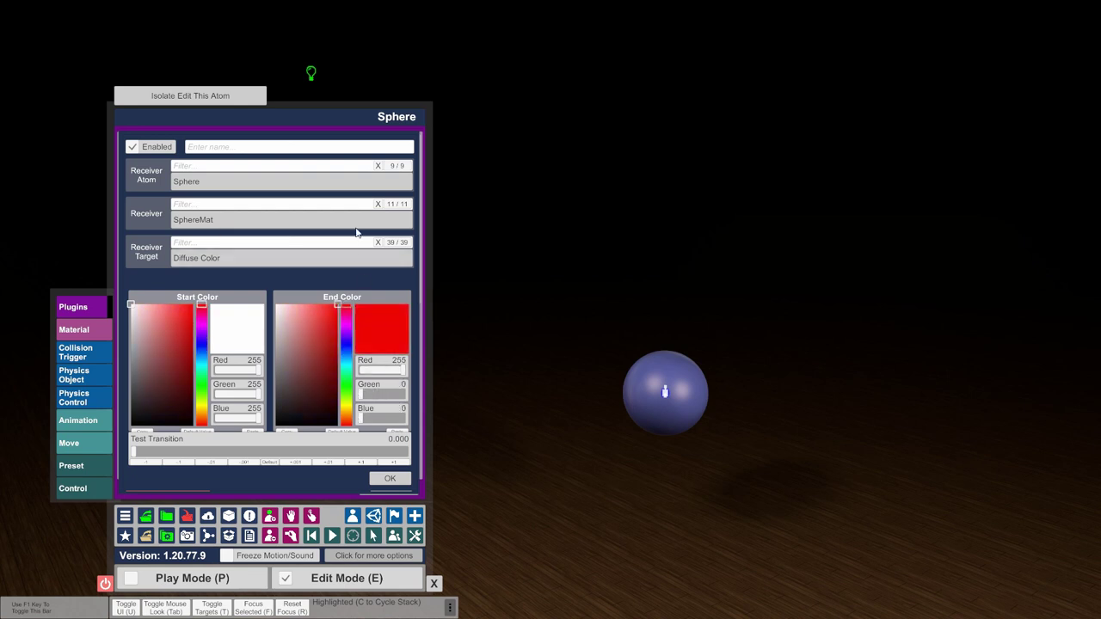
left_click(154, 454)
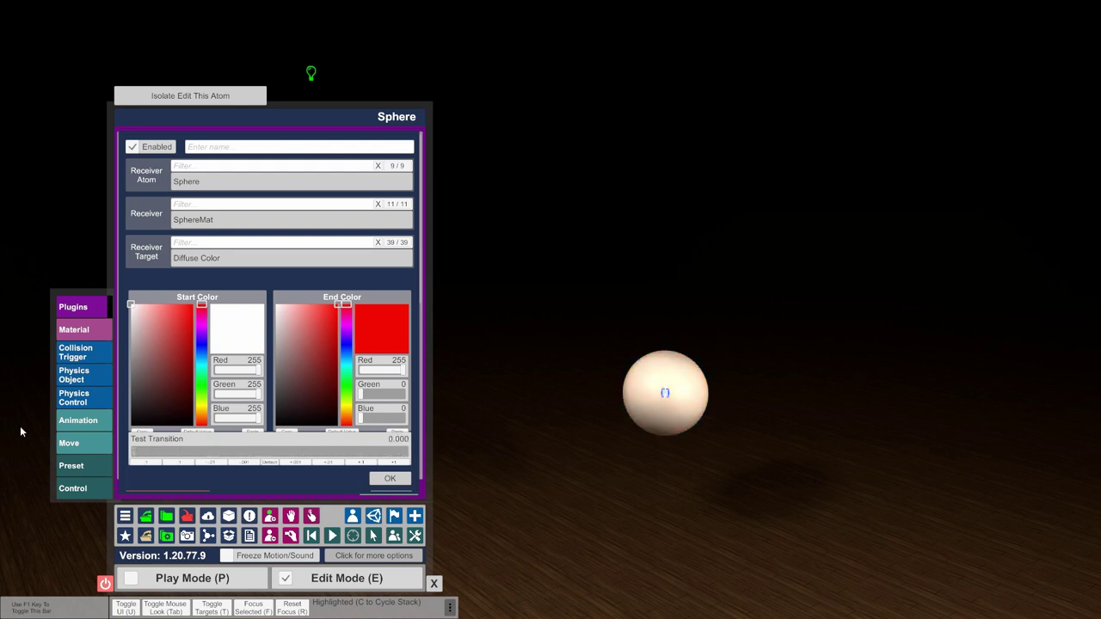
left_click(392, 481)
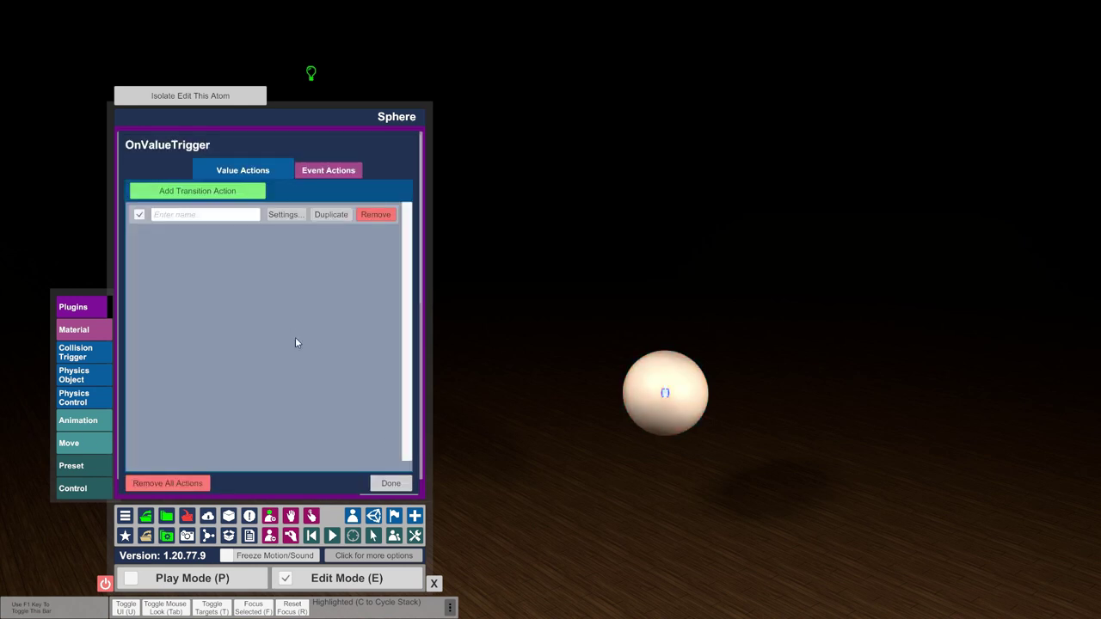
left_click(389, 484)
left_click(213, 292)
left_click(213, 294)
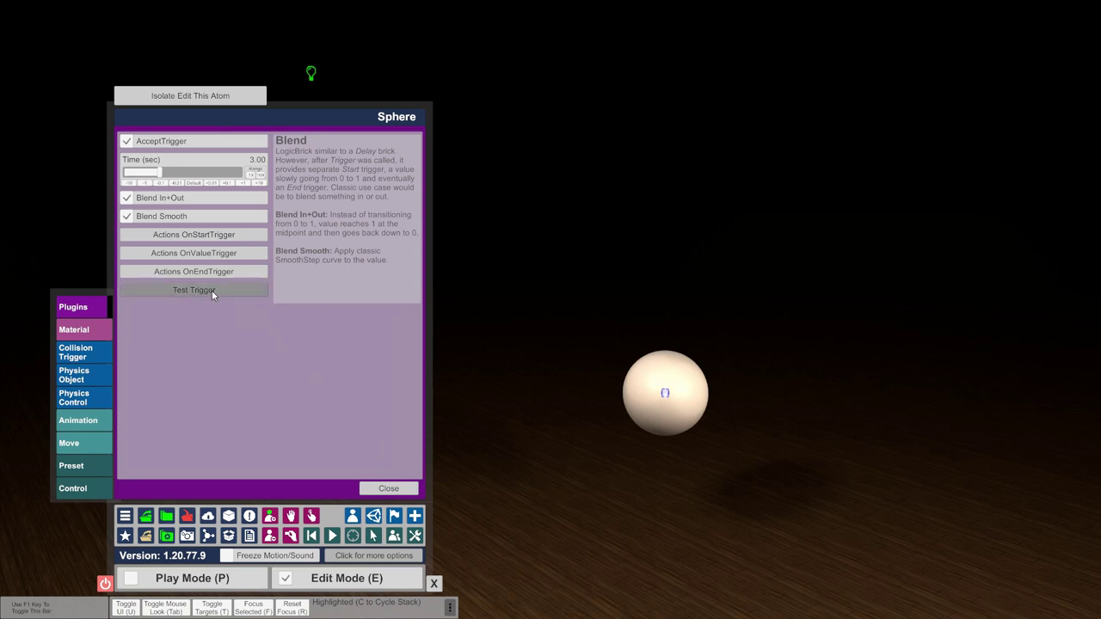
Add an OnStartTrigger discrete action setting Sphere > AtomControl > on to true.
left_click(189, 233)
left_click(196, 191)
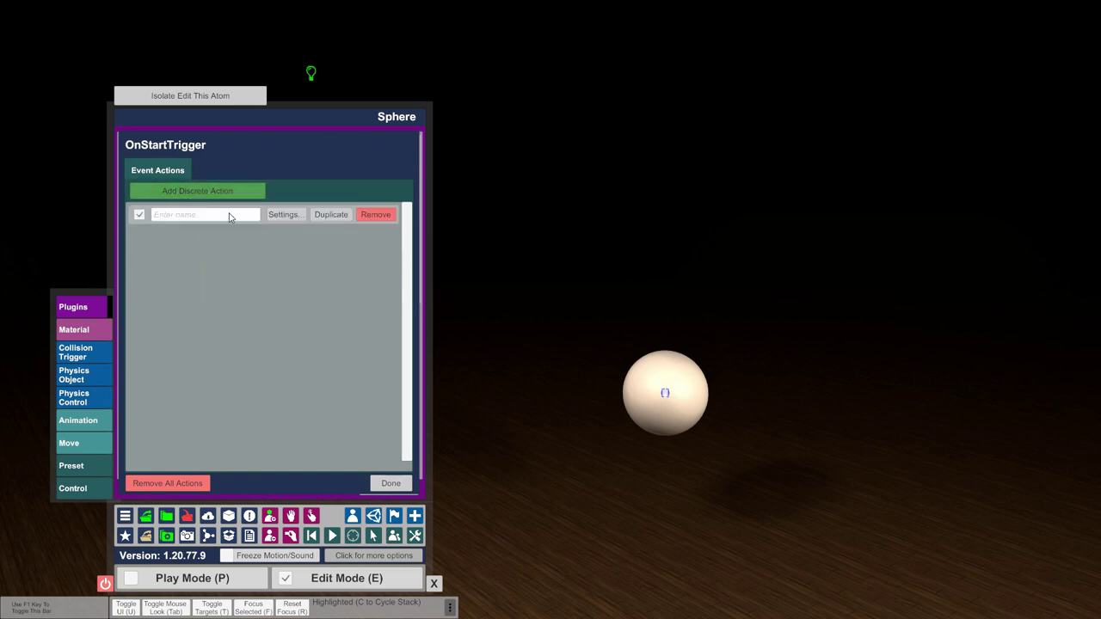
left_click(271, 215)
left_click(212, 182)
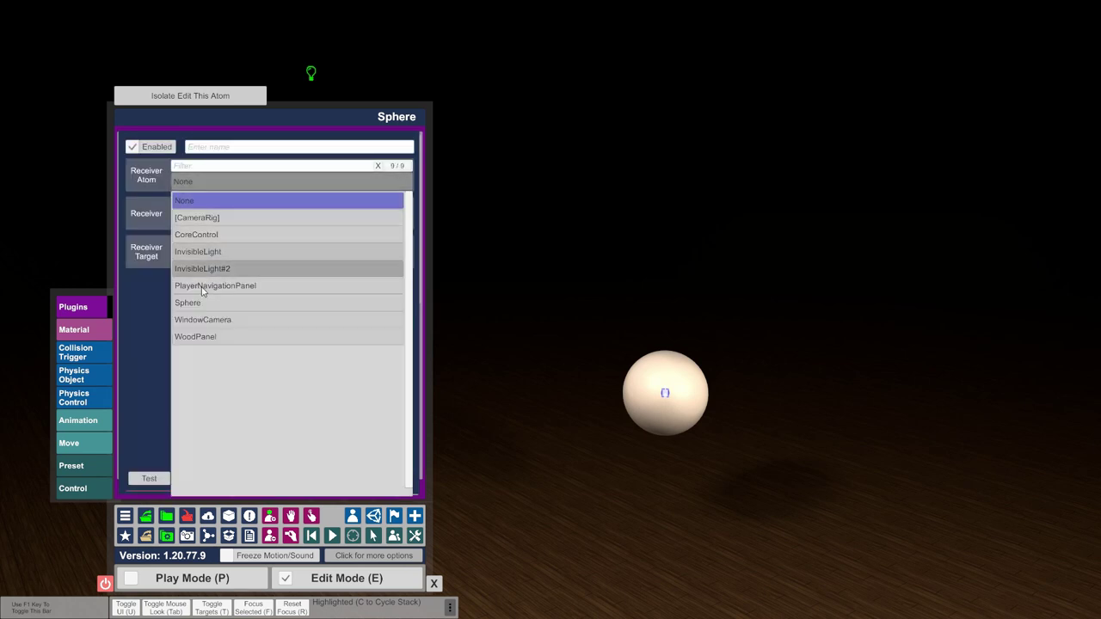
left_click(201, 301)
left_click(212, 218)
left_click(215, 255)
left_click(225, 258)
scroll(198, 353, "down", 5)
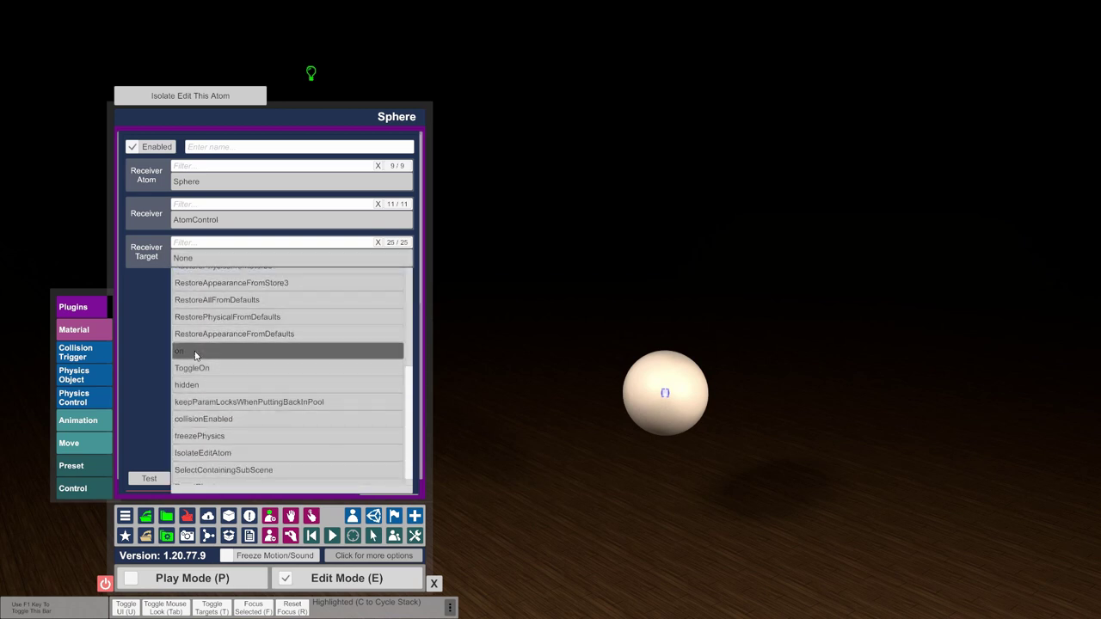
left_click(195, 353)
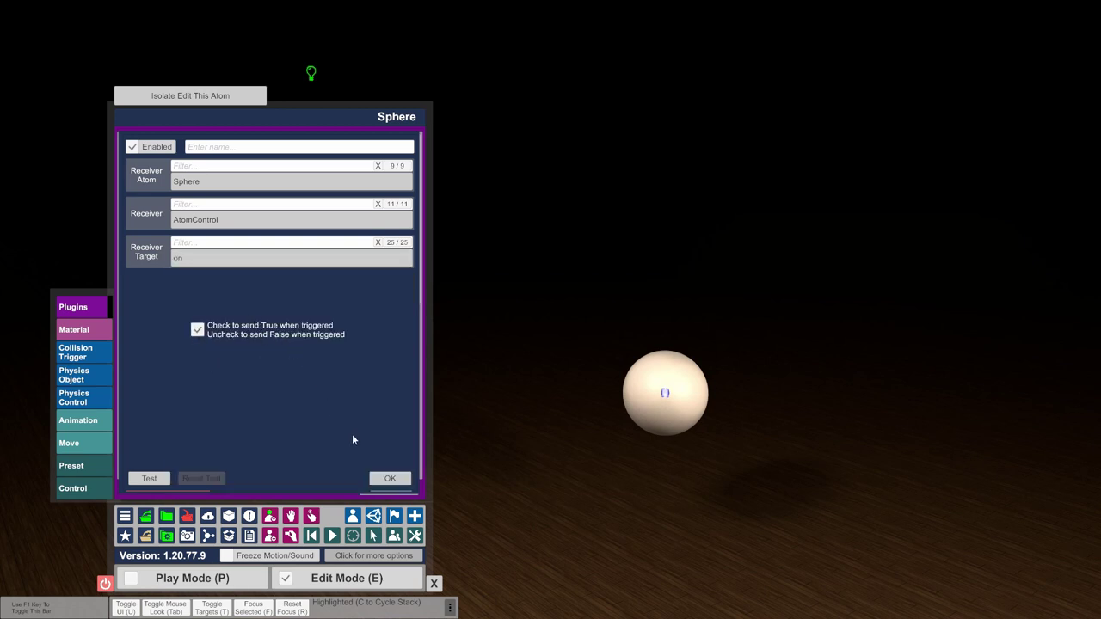
left_click(388, 478)
left_click(383, 478)
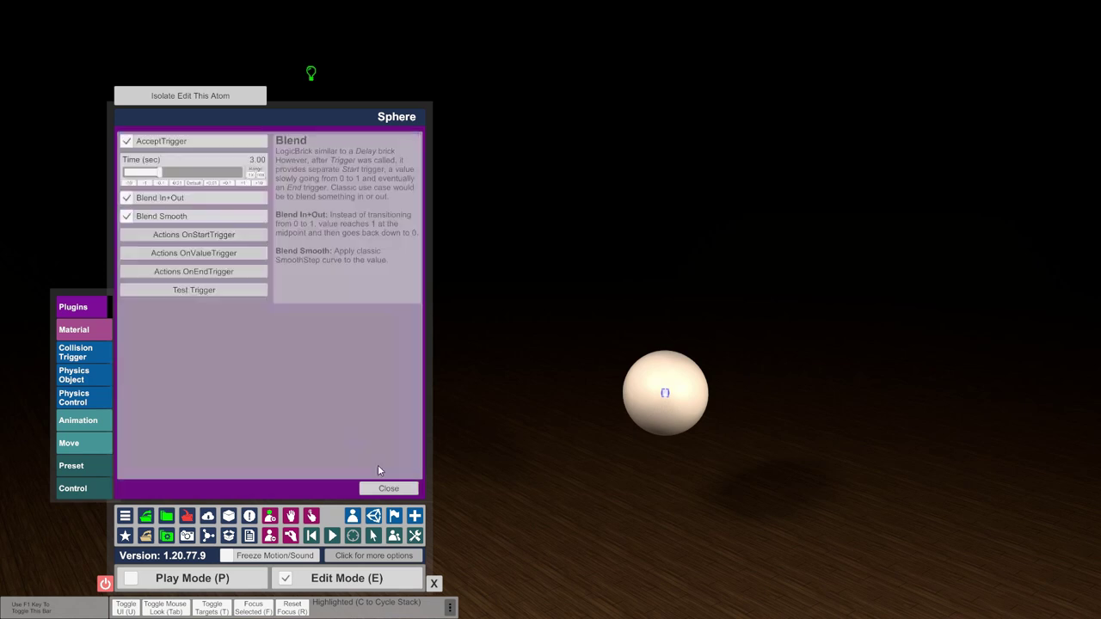
Add an OnEndTrigger discrete action setting Sphere > AtomControl > on to false.
left_click(205, 270)
left_click(219, 193)
left_click(291, 215)
left_click(226, 183)
left_click(211, 305)
left_click(222, 220)
left_click(234, 274)
left_click(232, 258)
scroll(227, 362, "down", 5)
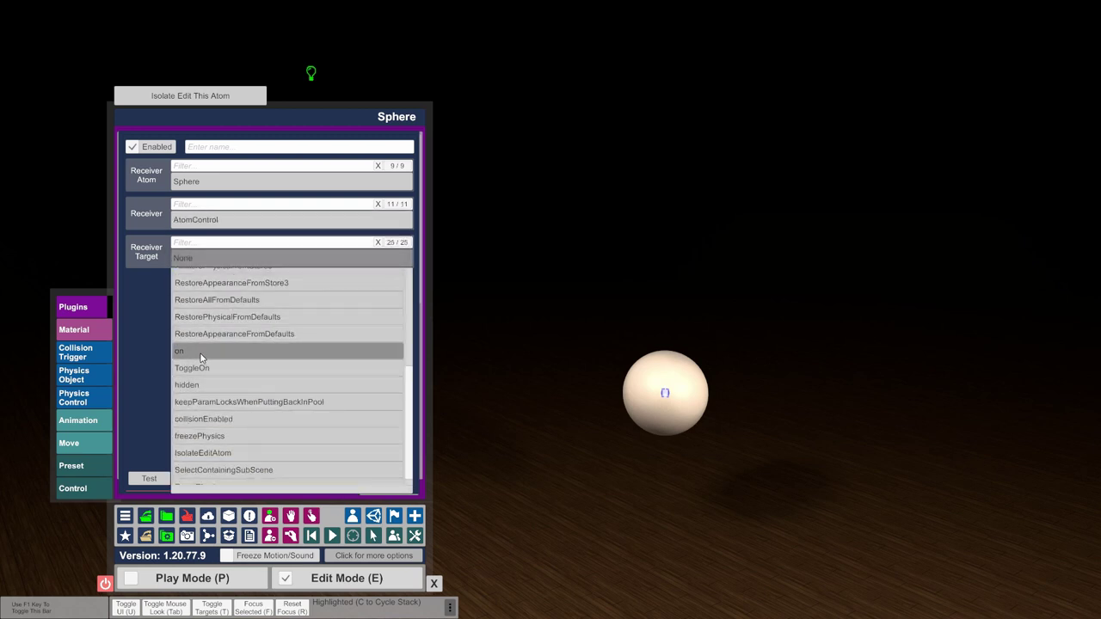
left_click(202, 352)
left_click(197, 330)
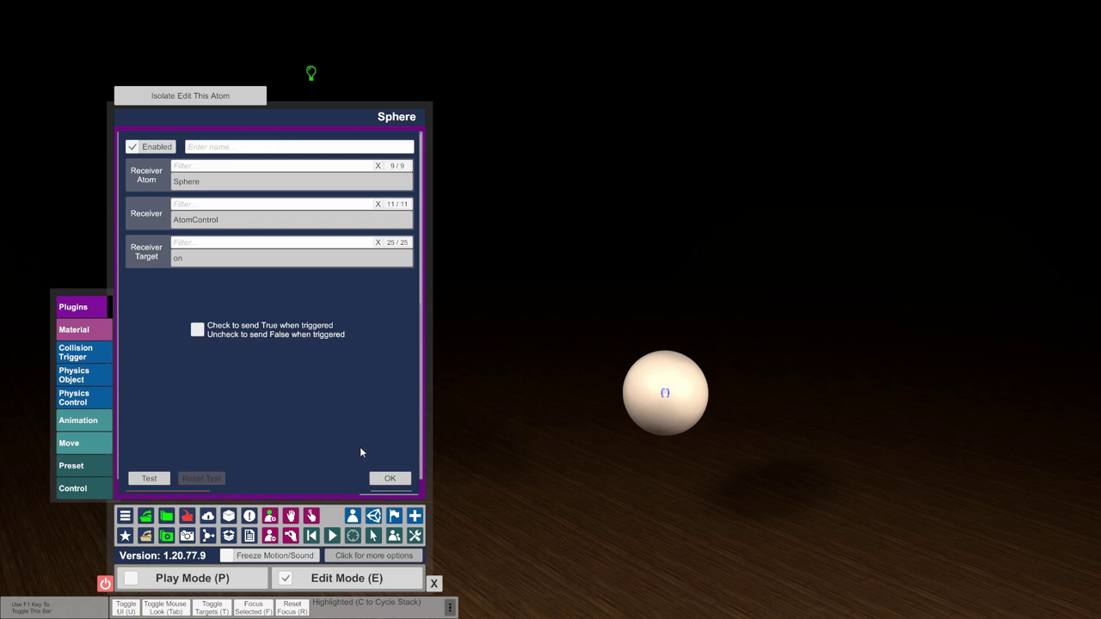
left_click(387, 478)
left_click(391, 483)
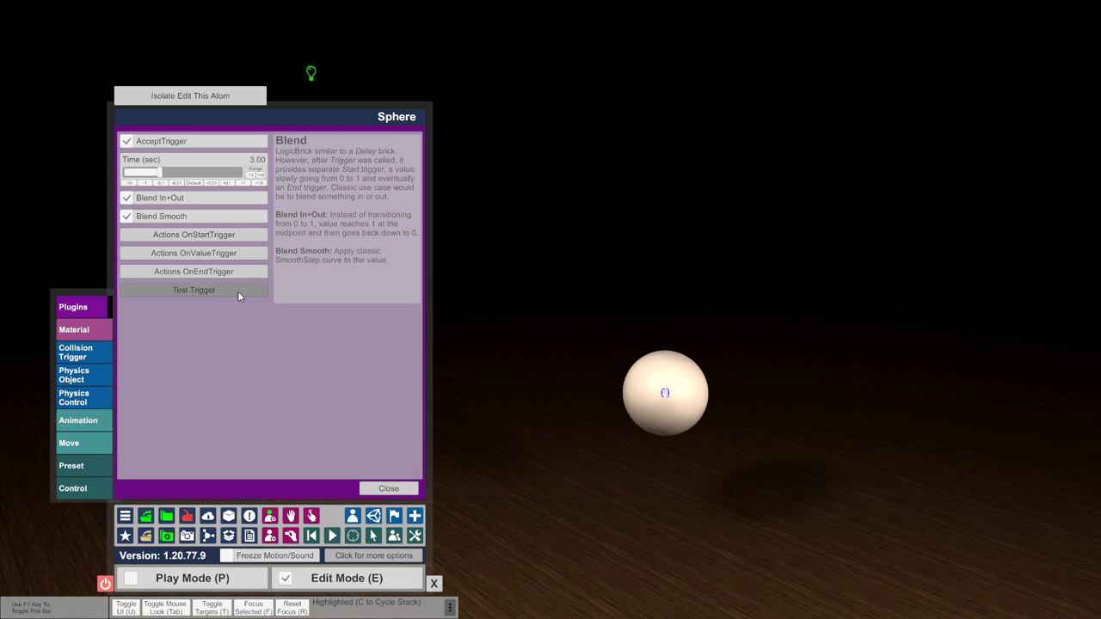
Test the blend, reduce its Time to 0.50 sec, and test the quicker flash.
left_click(227, 290)
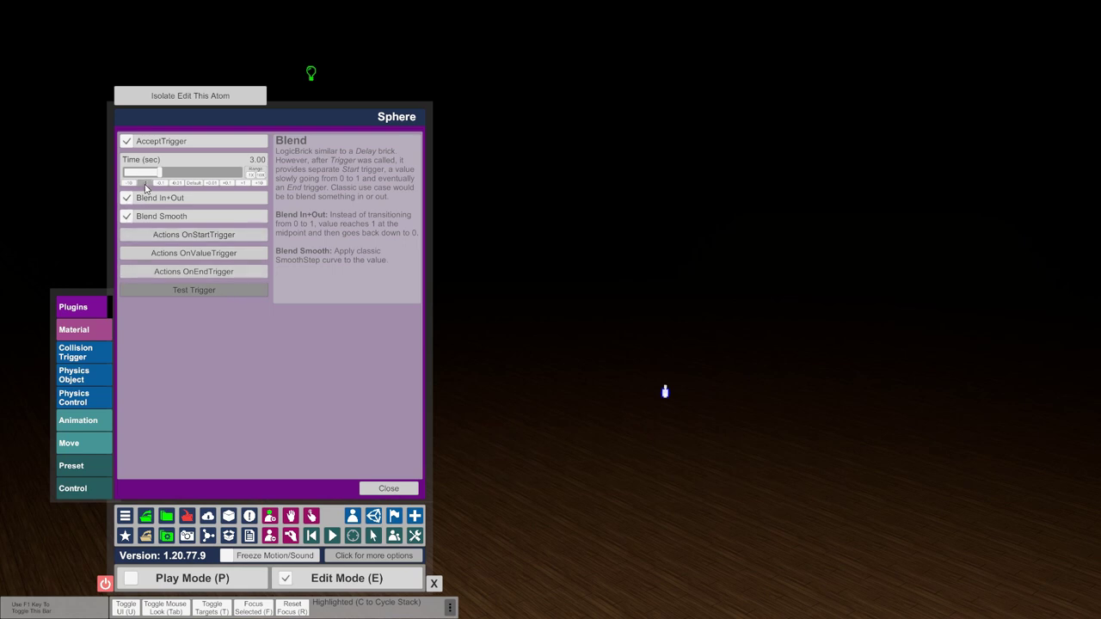
left_click(145, 185)
left_click(146, 184)
left_click(161, 185)
left_click(161, 184)
left_click(161, 184)
left_click(199, 289)
Add a UIButton atom and give it a plugin loaded with MacGruber_Counter.cslist.
left_click(414, 516)
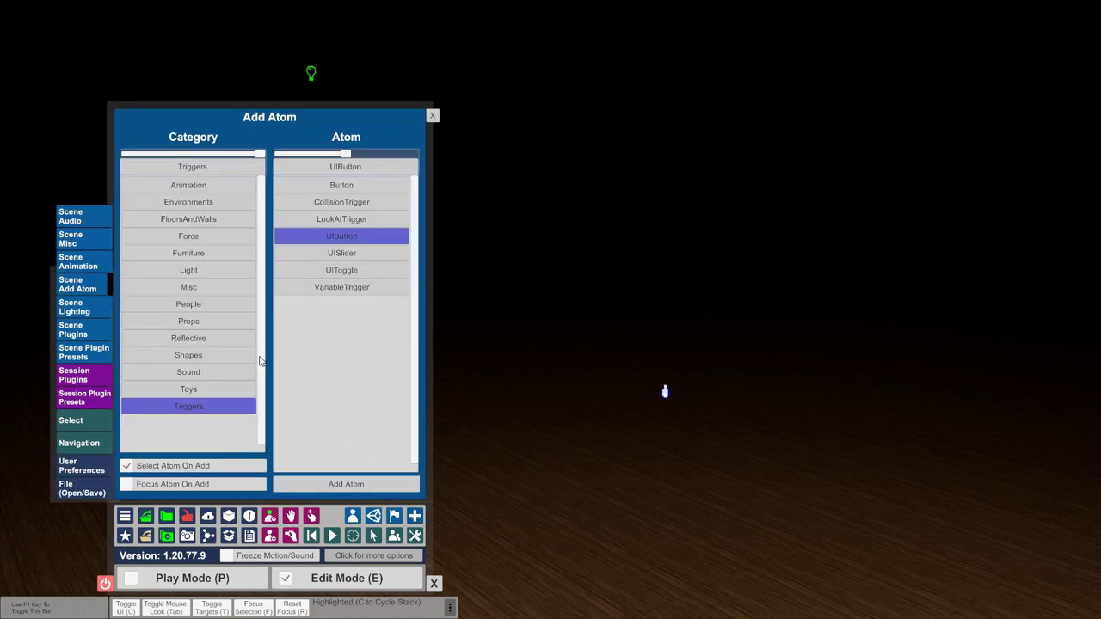
left_click(340, 481)
left_click(75, 332)
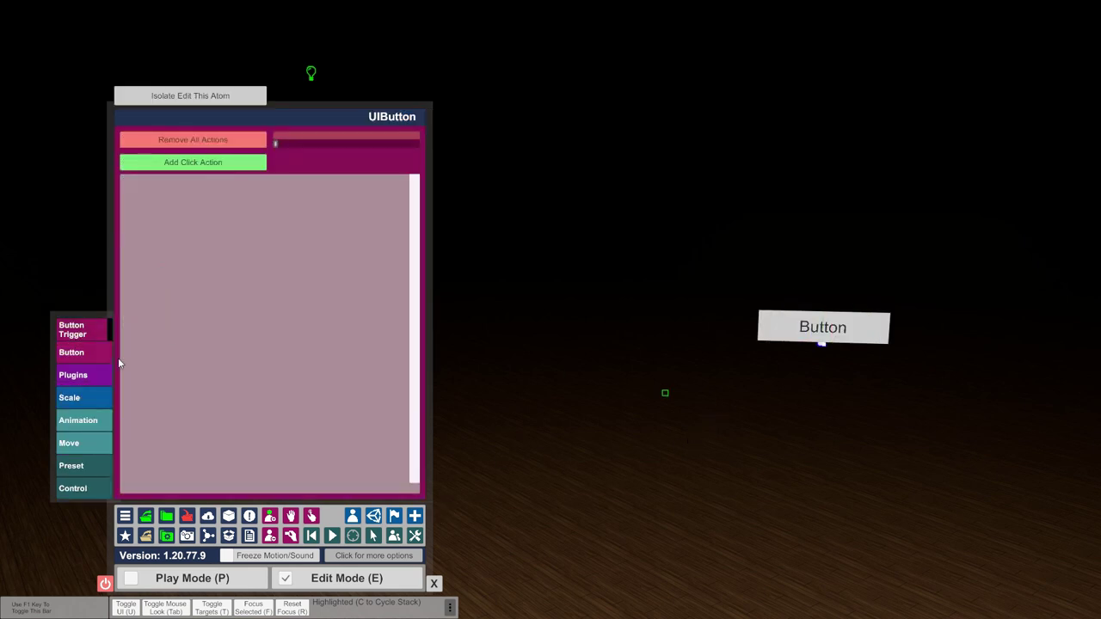
left_click(80, 377)
left_click(148, 136)
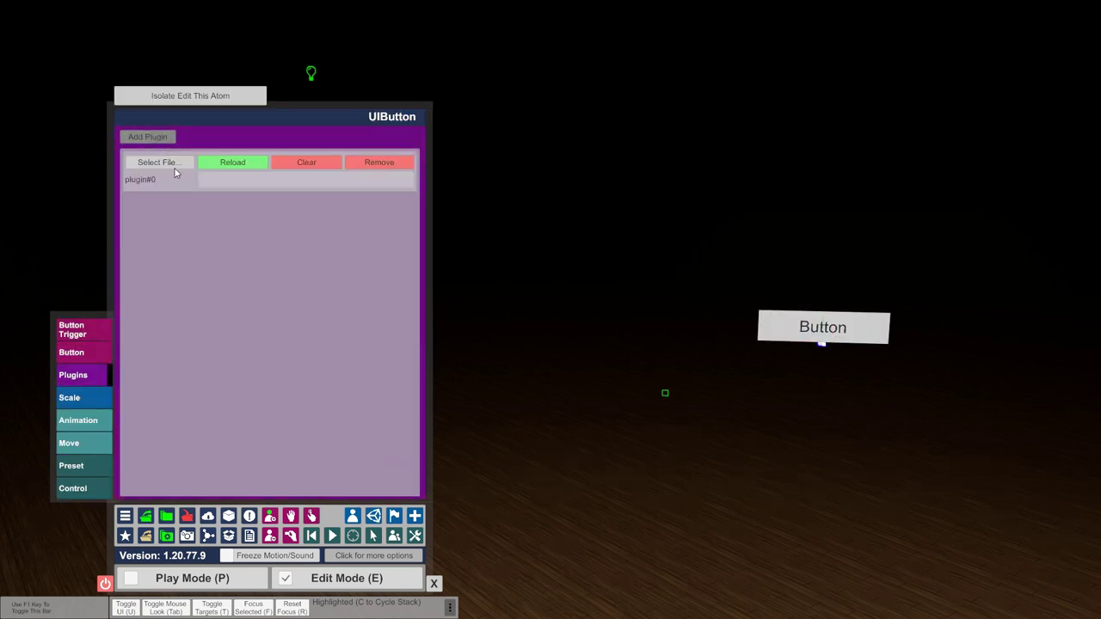
left_click(170, 158)
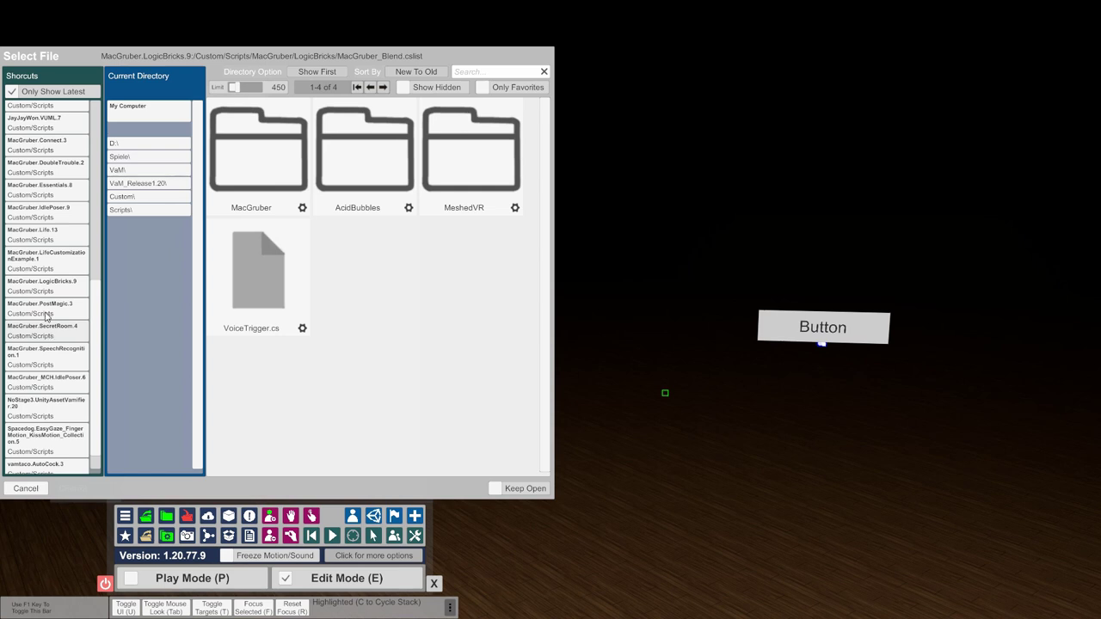
left_click(43, 287)
scroll(430, 332, "down", 2)
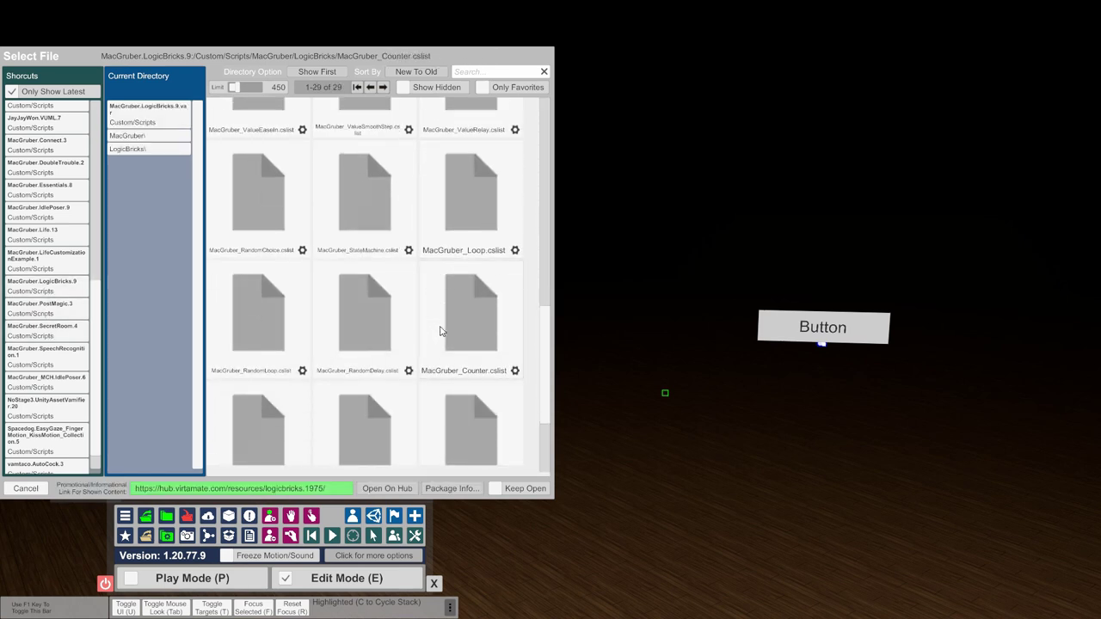
scroll(465, 258, "down", 1)
left_click(466, 234)
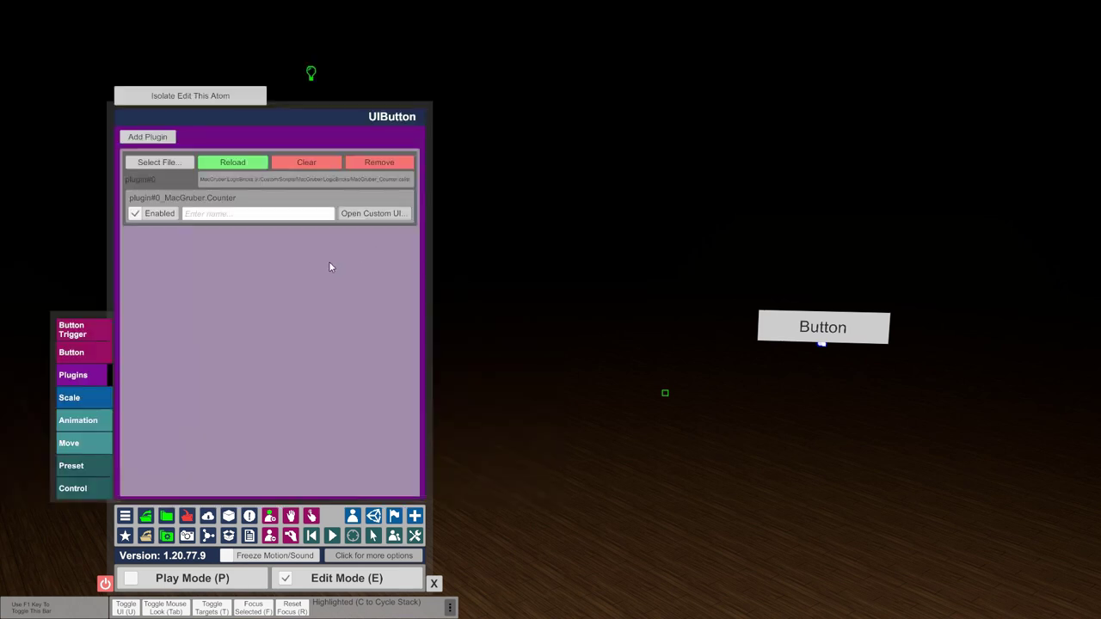
Set the Counter count to 4 and add an OnUpTrigger discrete action with the Sphere as receiver atom.
left_click(375, 214)
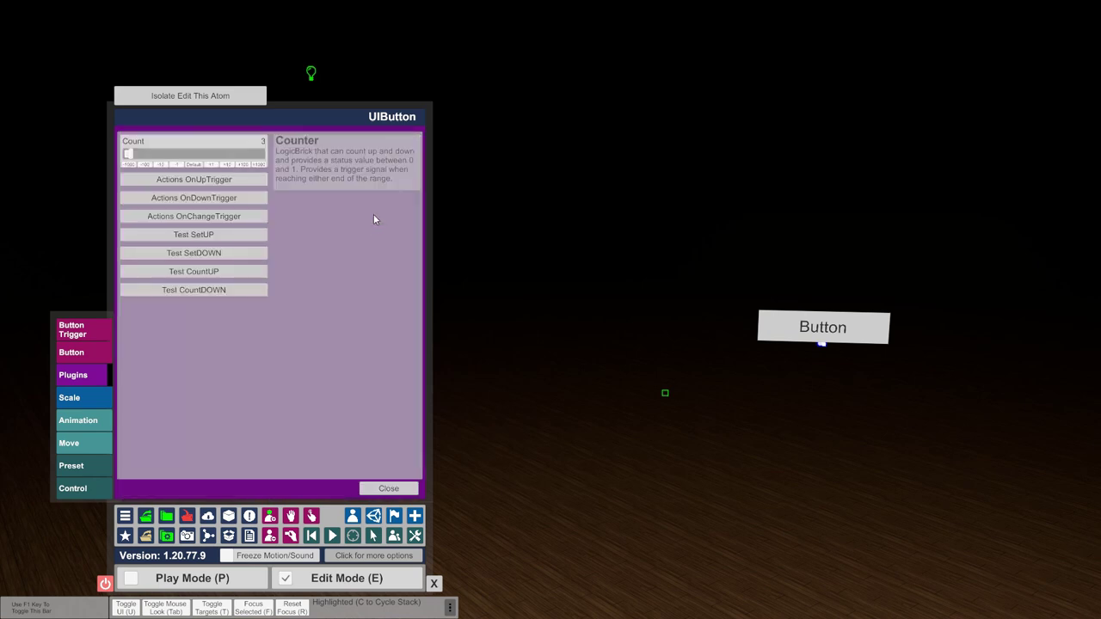
left_click(213, 164)
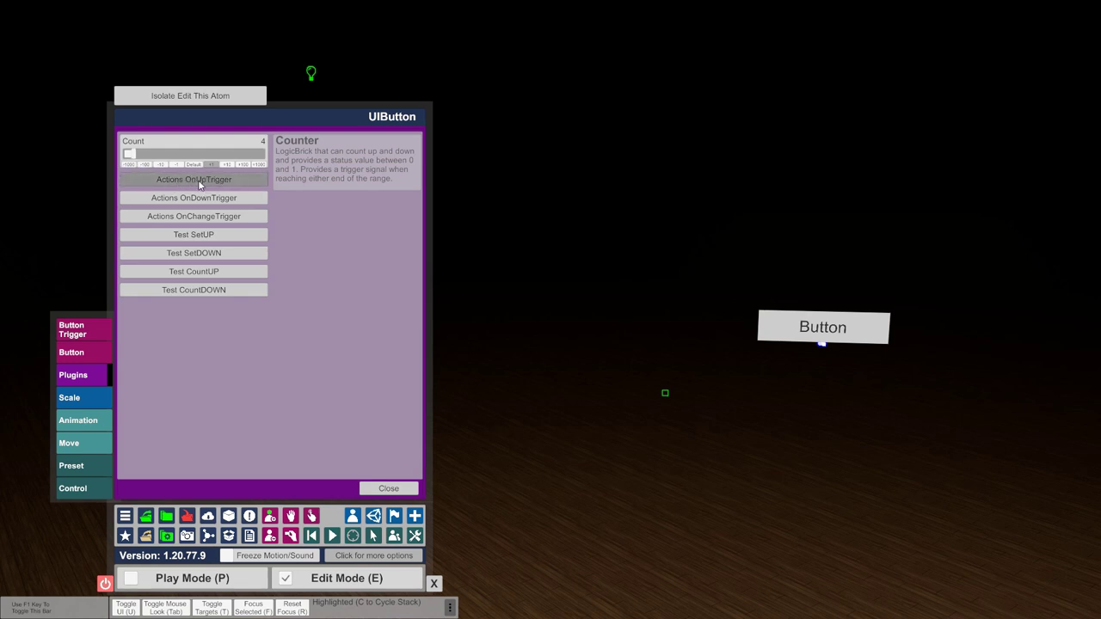
left_click(209, 180)
left_click(210, 193)
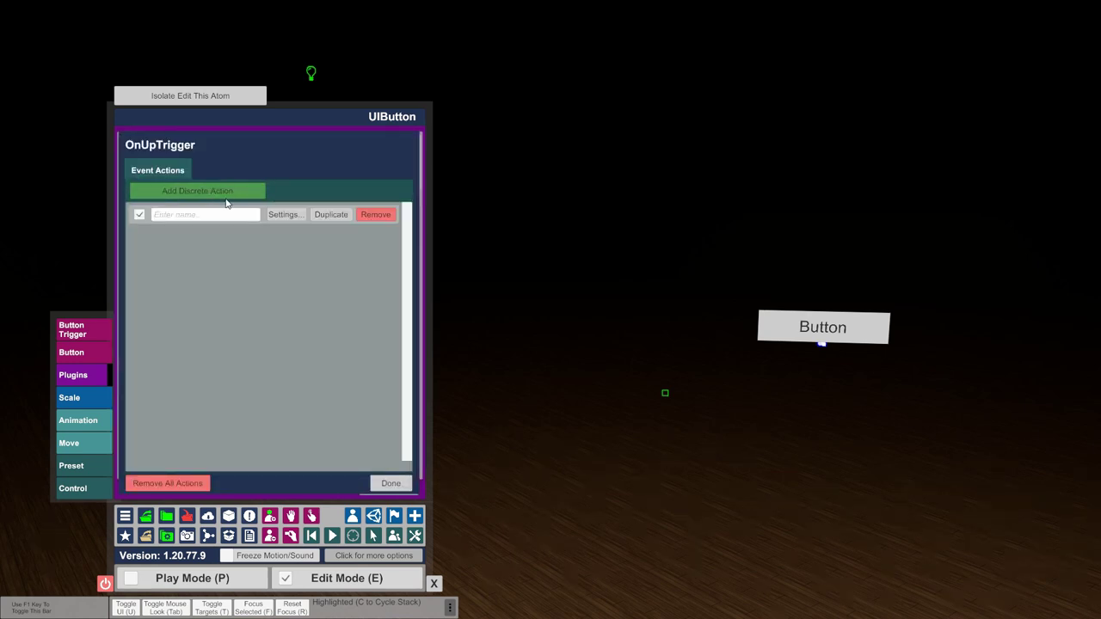
left_click(279, 213)
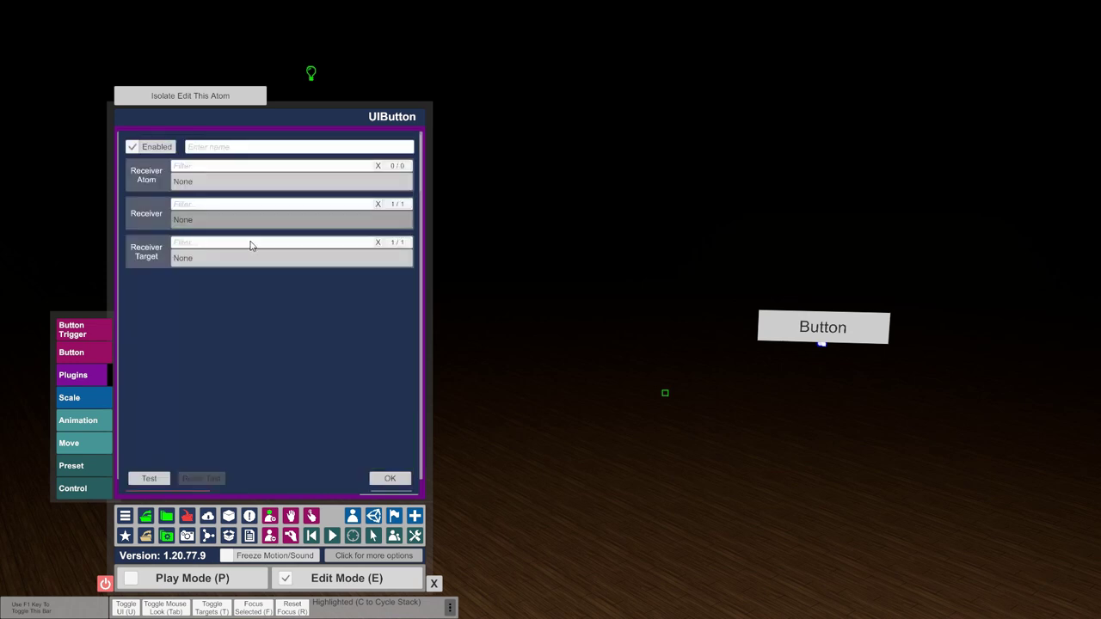
left_click(217, 181)
left_click(196, 300)
left_click(219, 215)
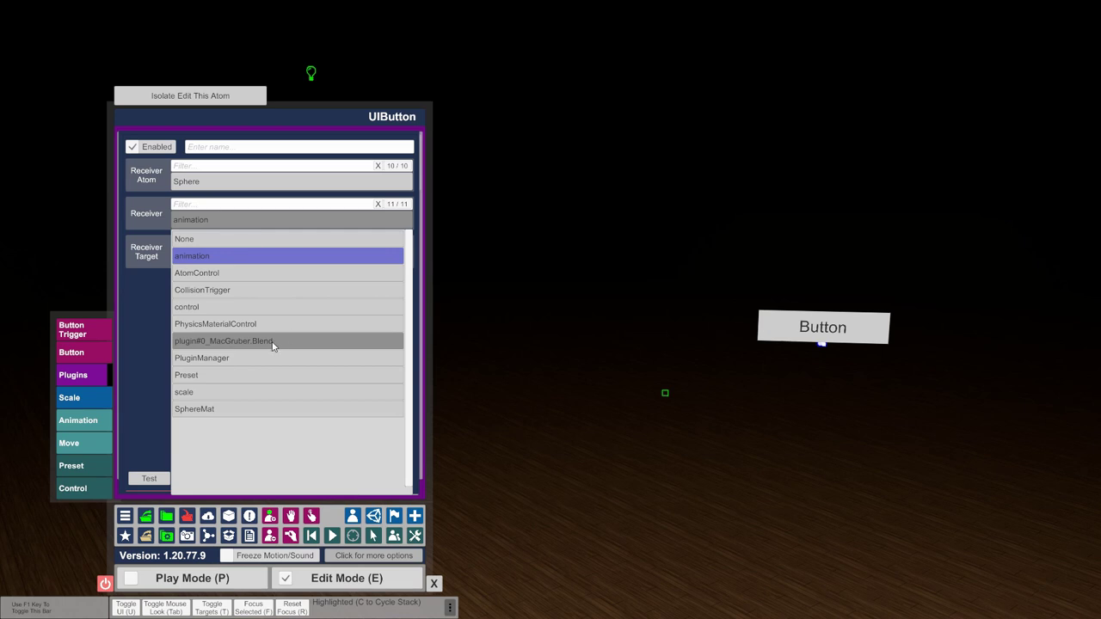
Aim the action at plugin#0_MacGruber.Blend's Trigger, confirm, and add a second discrete action.
left_click(273, 342)
left_click(246, 260)
scroll(217, 446, "down", 5)
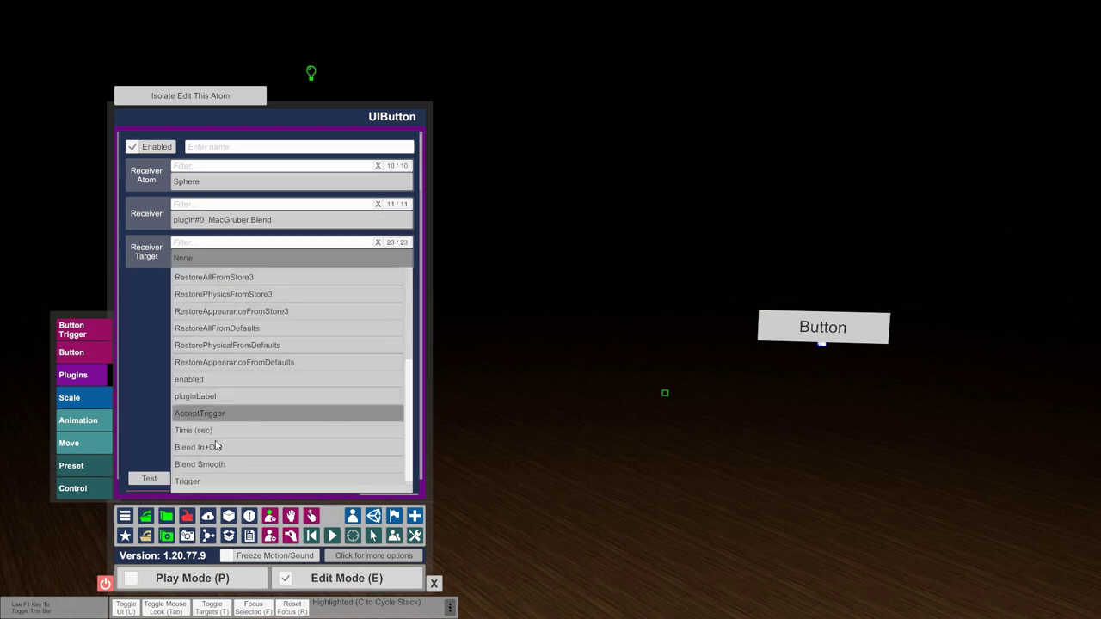
left_click(219, 475)
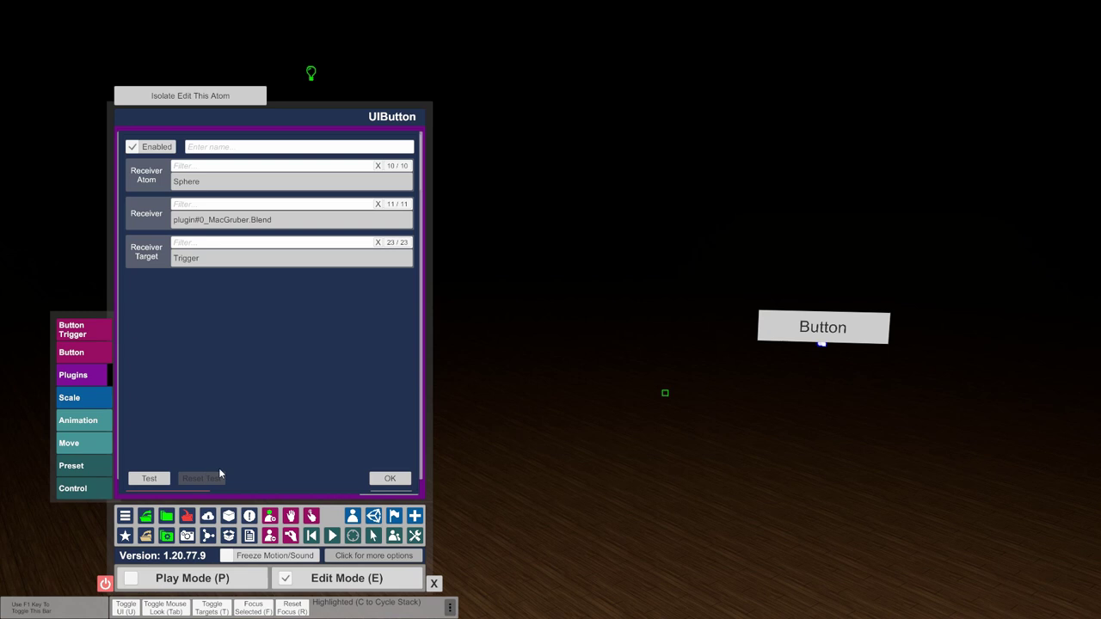
left_click(390, 479)
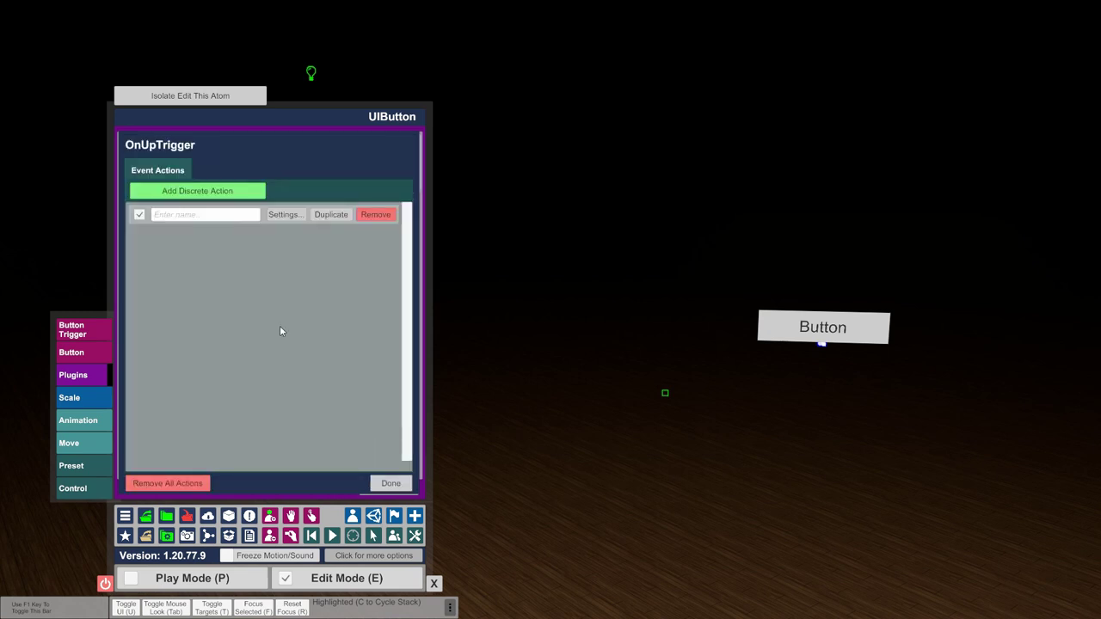
left_click(229, 192)
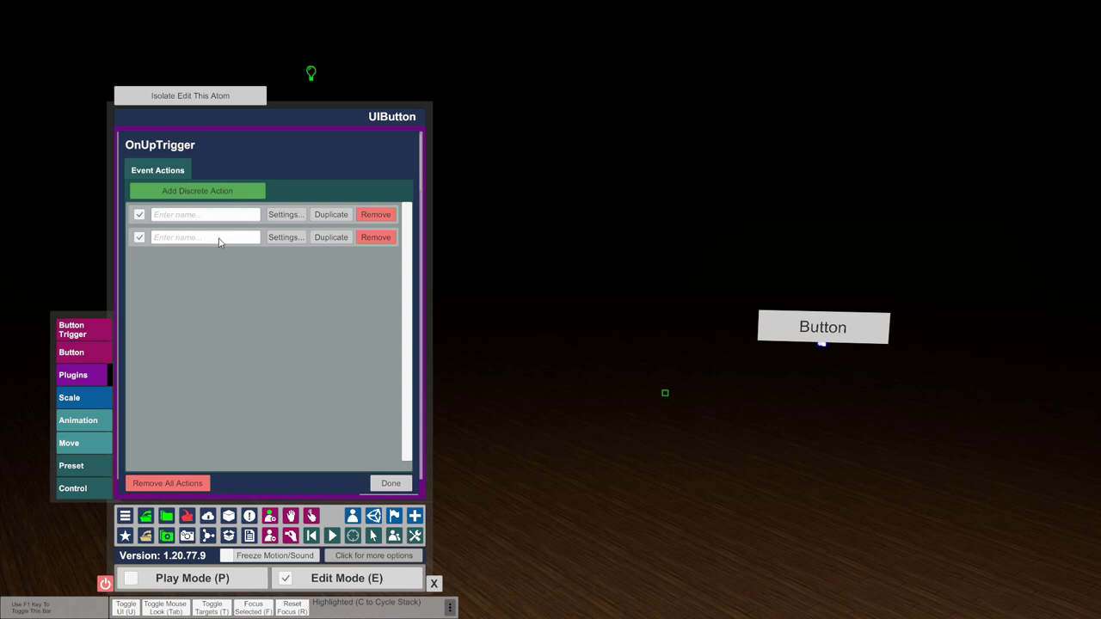
Point the second action at the UIButton's plugin#0_MacGruber.Counter with target SetDOWN and confirm.
left_click(285, 238)
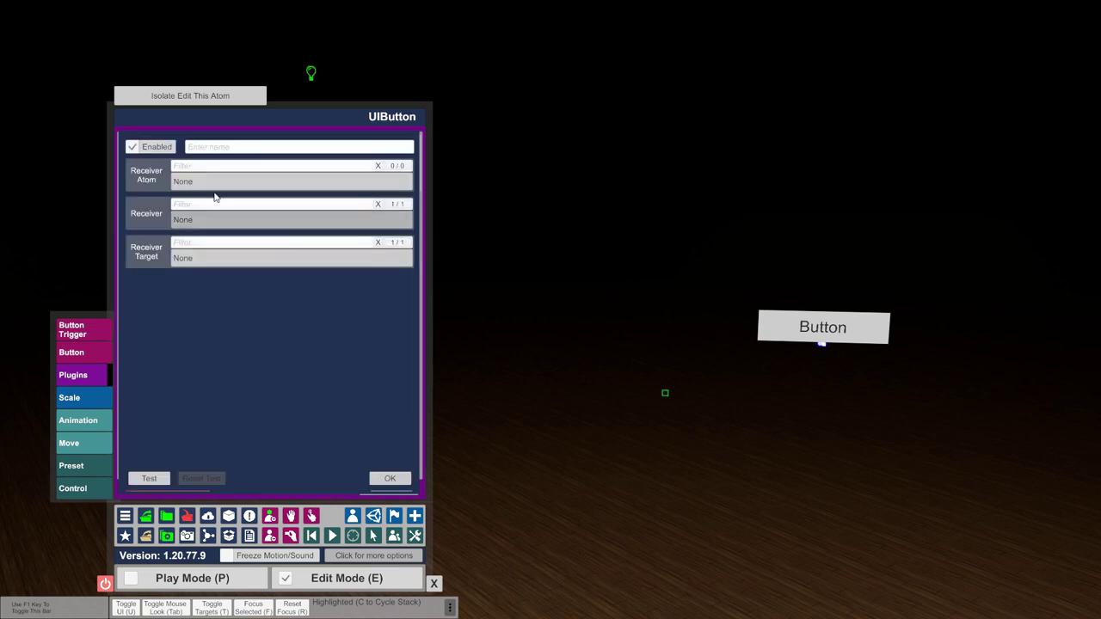
left_click(225, 181)
left_click(209, 320)
left_click(219, 219)
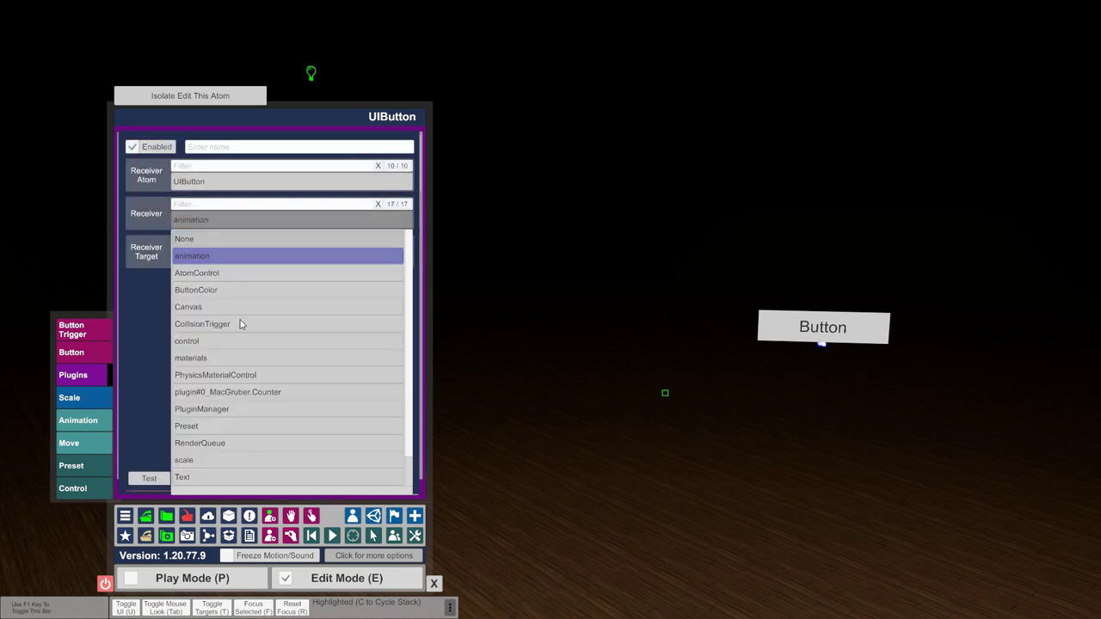
left_click(281, 392)
left_click(256, 259)
scroll(261, 384, "down", 5)
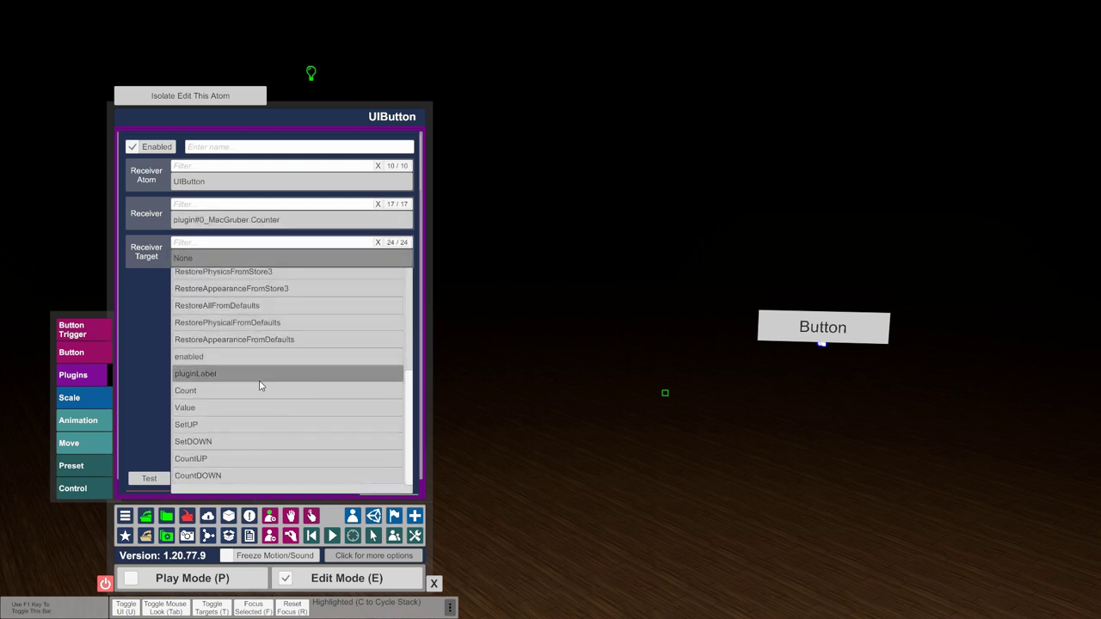
left_click(210, 442)
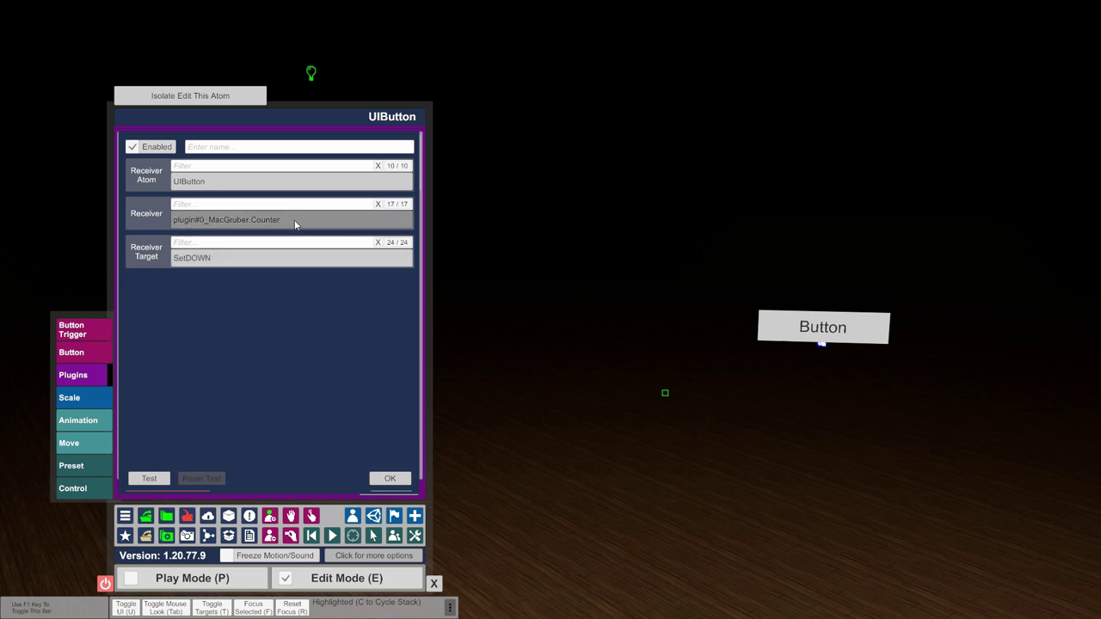
left_click(389, 478)
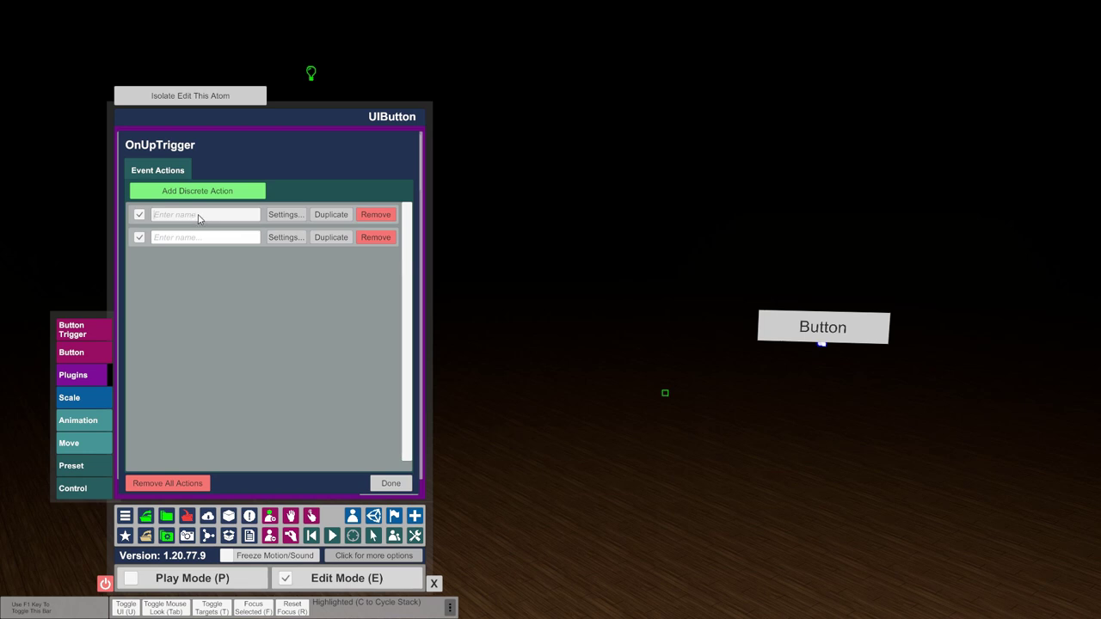
Name the actions 'Flash Sphere' and 'Reset Counter', then close the action list.
type("Fl")
type("ash Sphere")
left_click(230, 239)
type("Reset Counter")
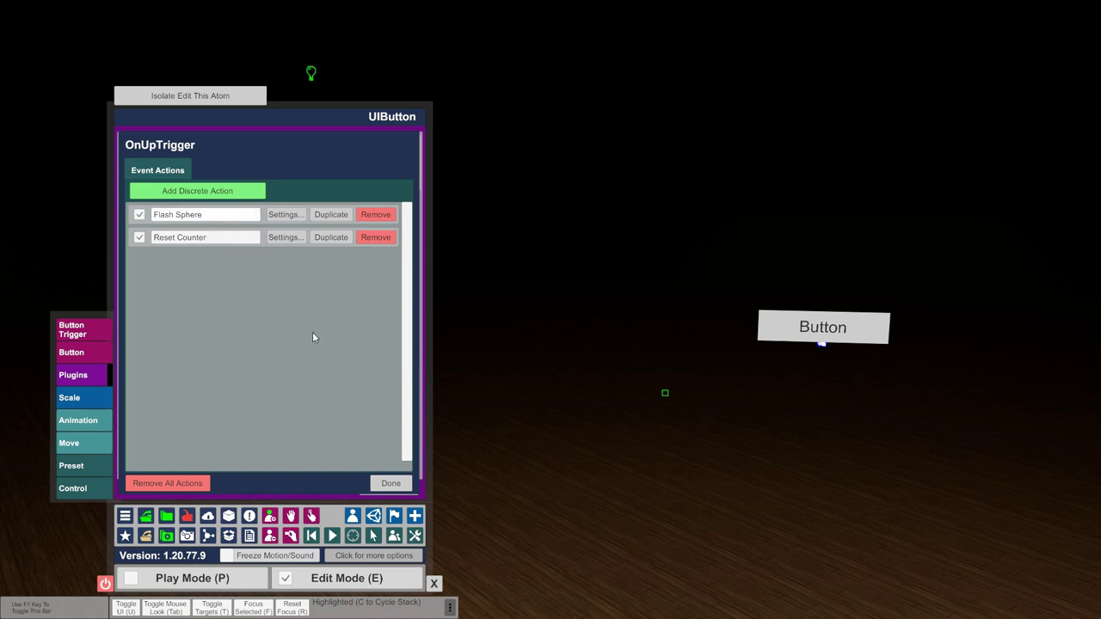
left_click(389, 483)
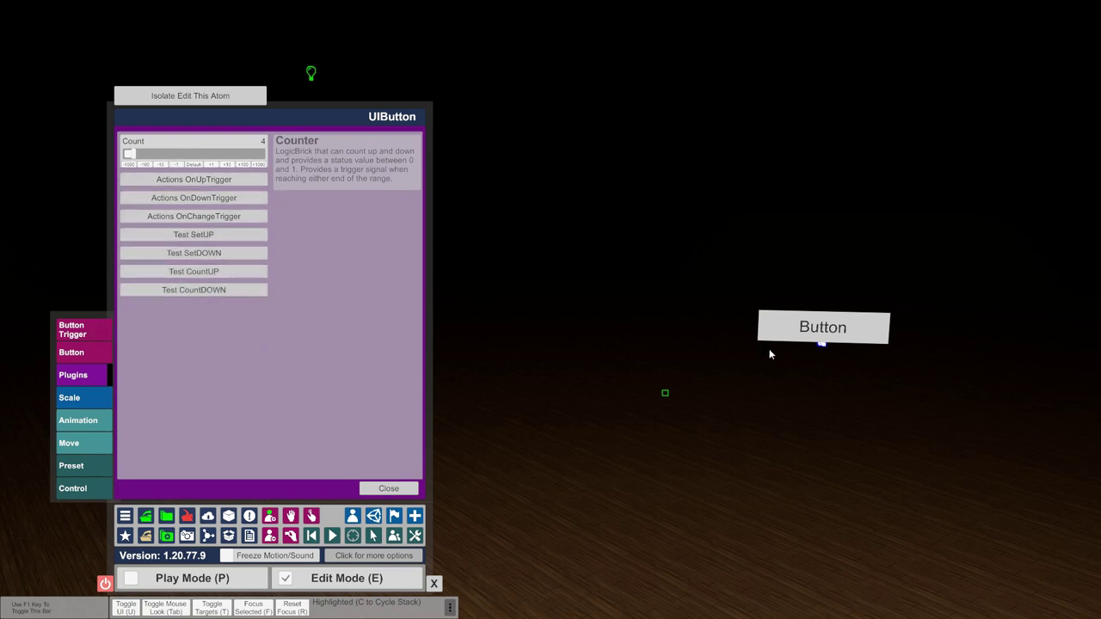
Add a Button Trigger click action calling the UIButton Counter's CountUP, then close the settings.
left_click(73, 332)
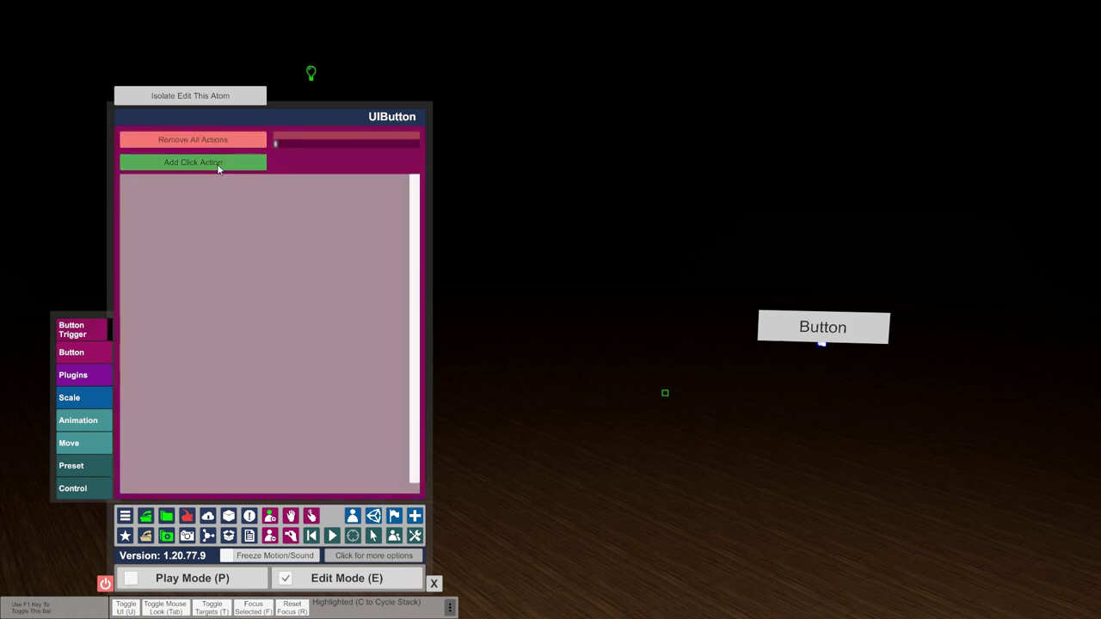
left_click(218, 160)
left_click(286, 187)
left_click(250, 178)
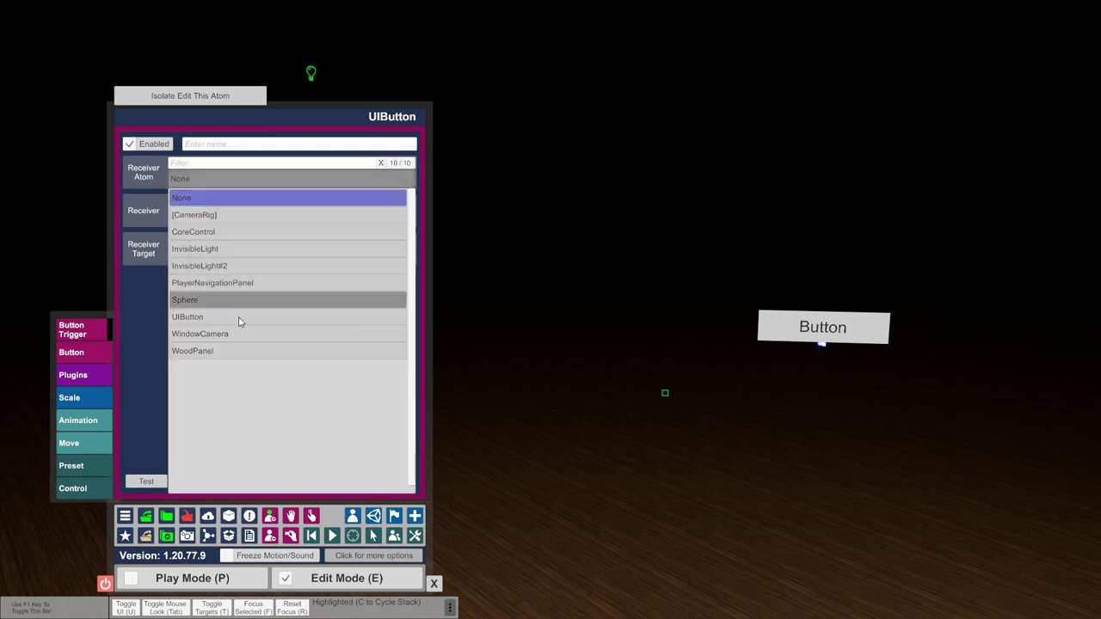
left_click(204, 317)
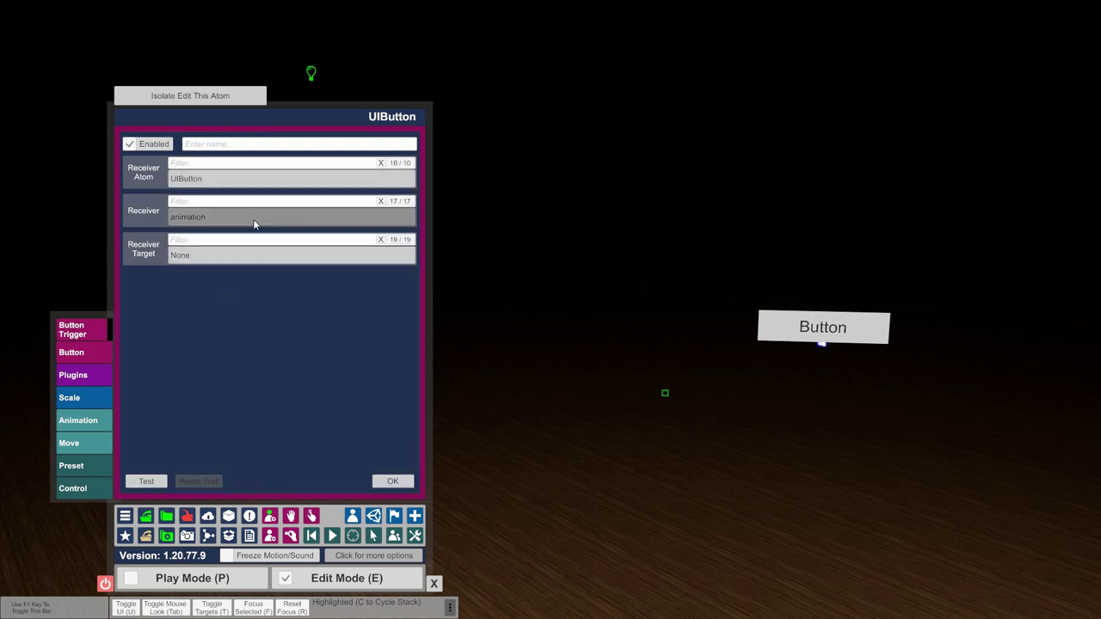
left_click(253, 218)
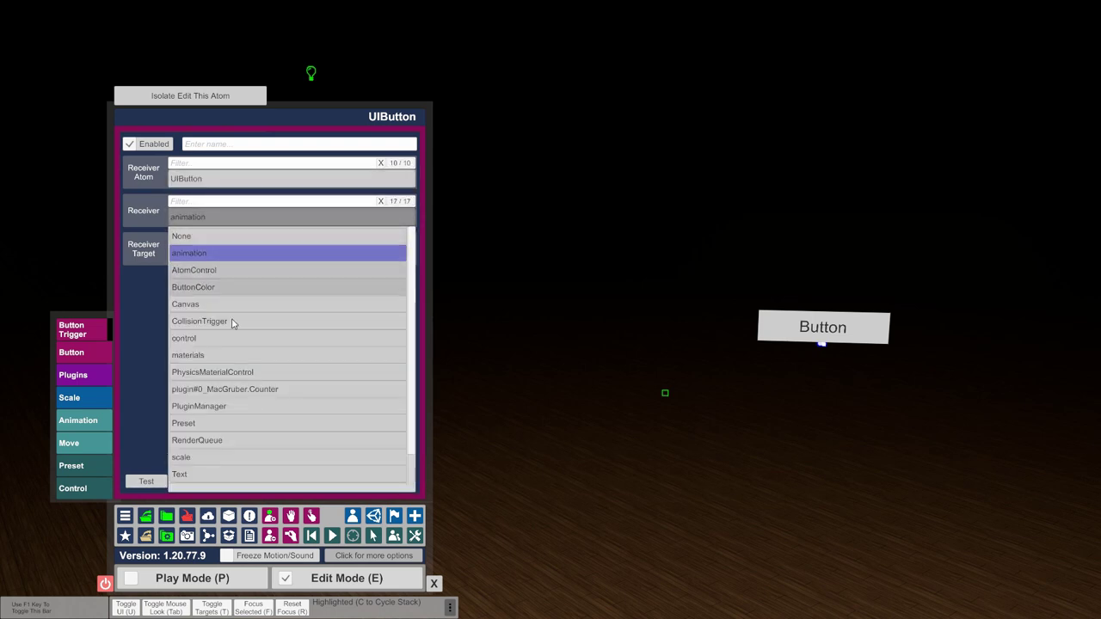
left_click(280, 391)
left_click(253, 256)
scroll(258, 411, "down", 5)
left_click(197, 456)
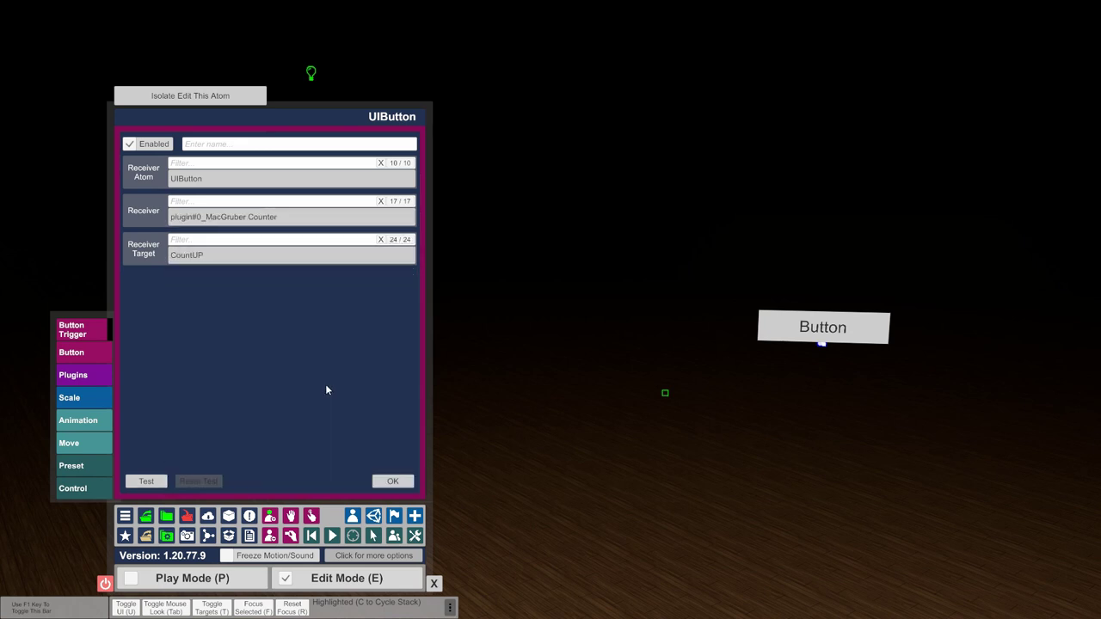
left_click(392, 481)
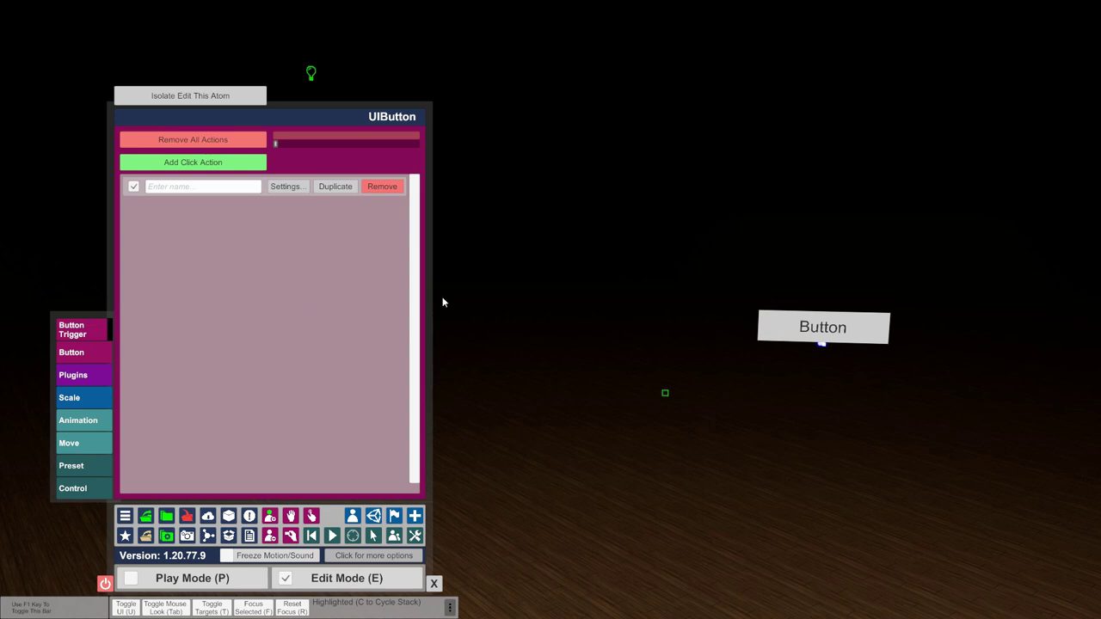
left_click(780, 428)
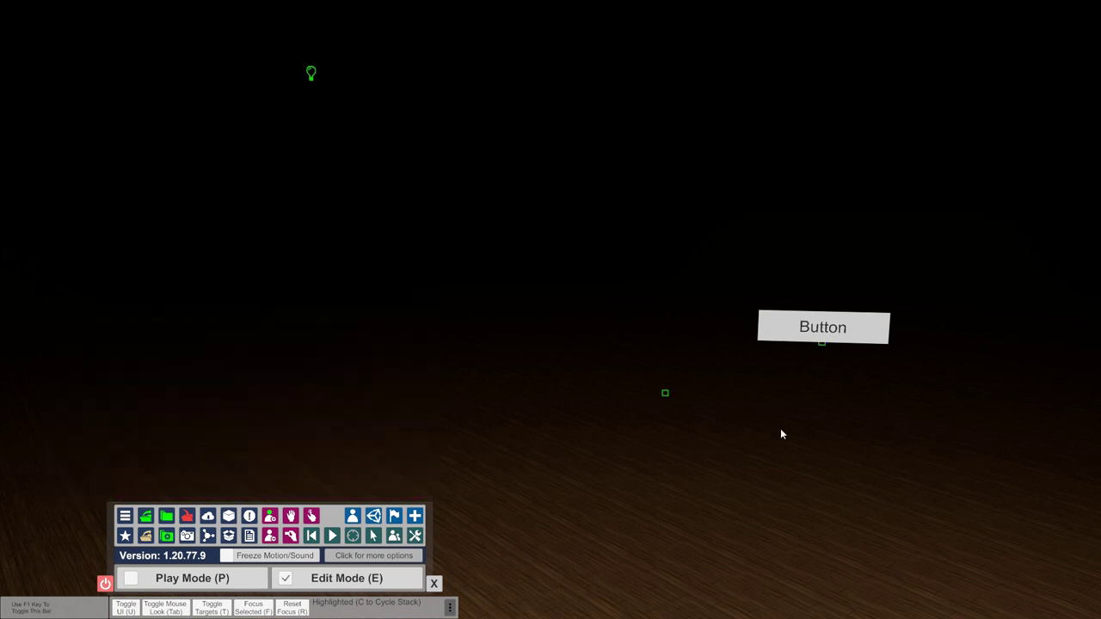
Press the scene Button twice to count up until the sphere flashes.
left_click(844, 330)
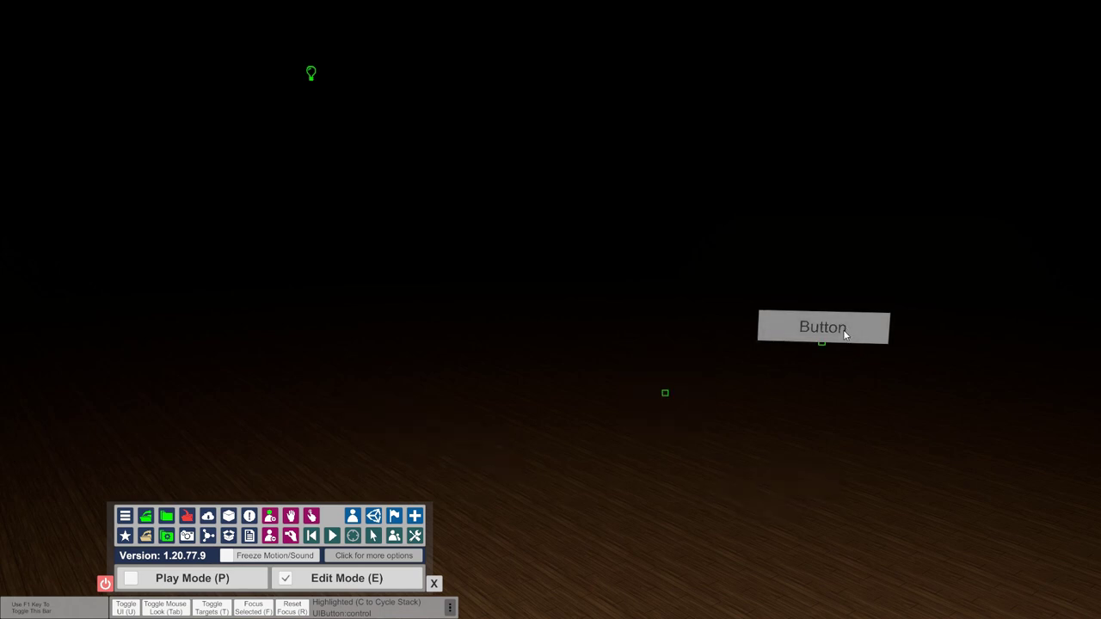
left_click(844, 327)
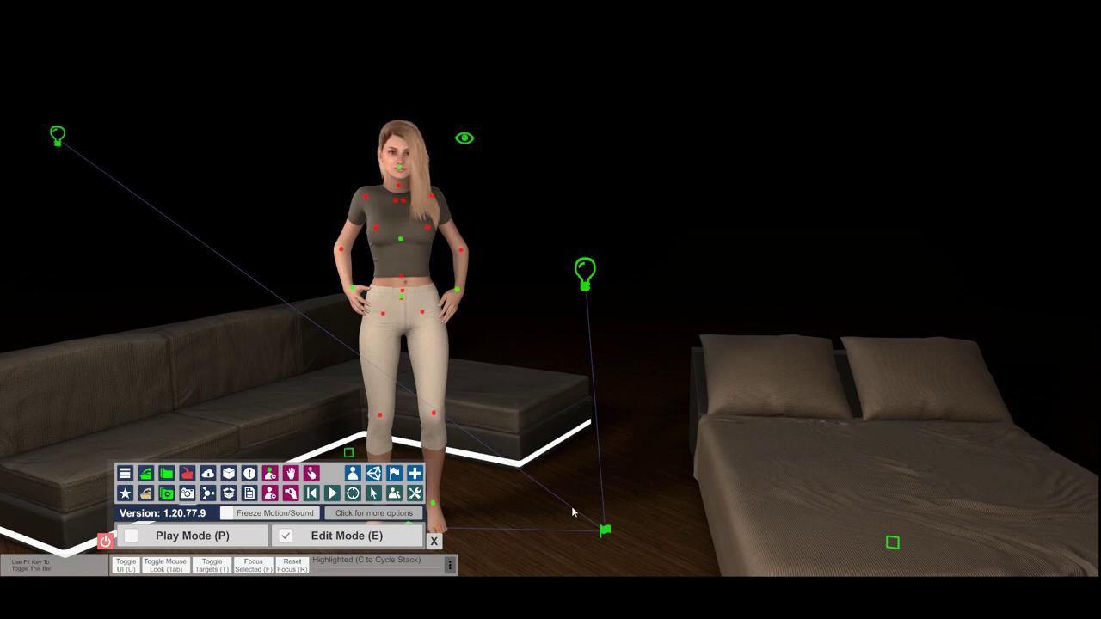
Show the Tutorial_LogicBricks_Ex2 subscene settings, cancelling the Load Existing file browser.
left_click(606, 532)
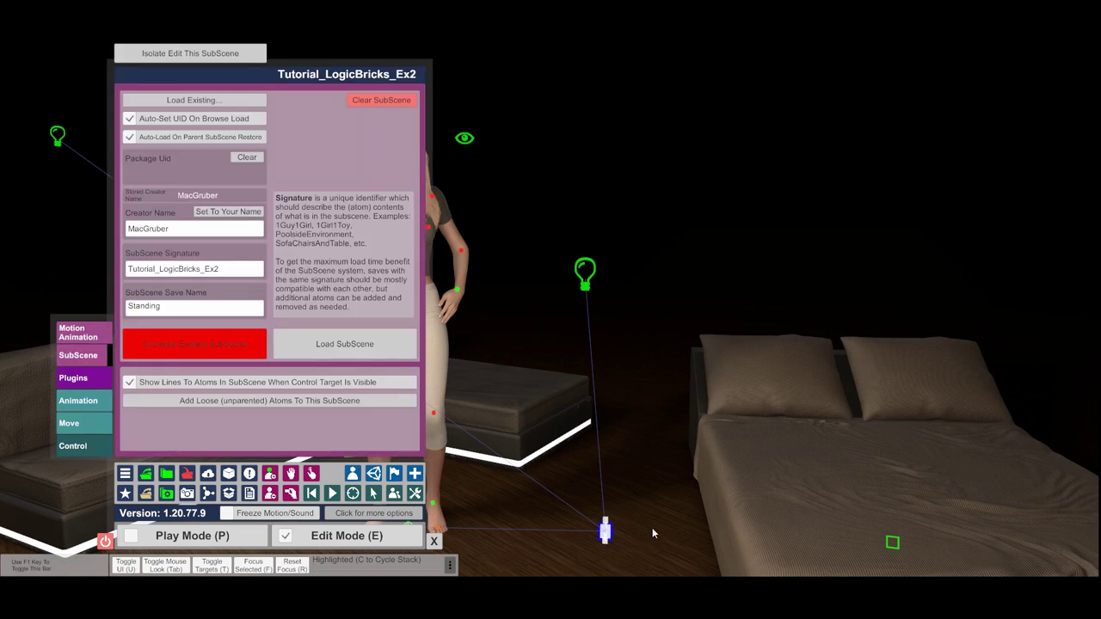
left_click(207, 104)
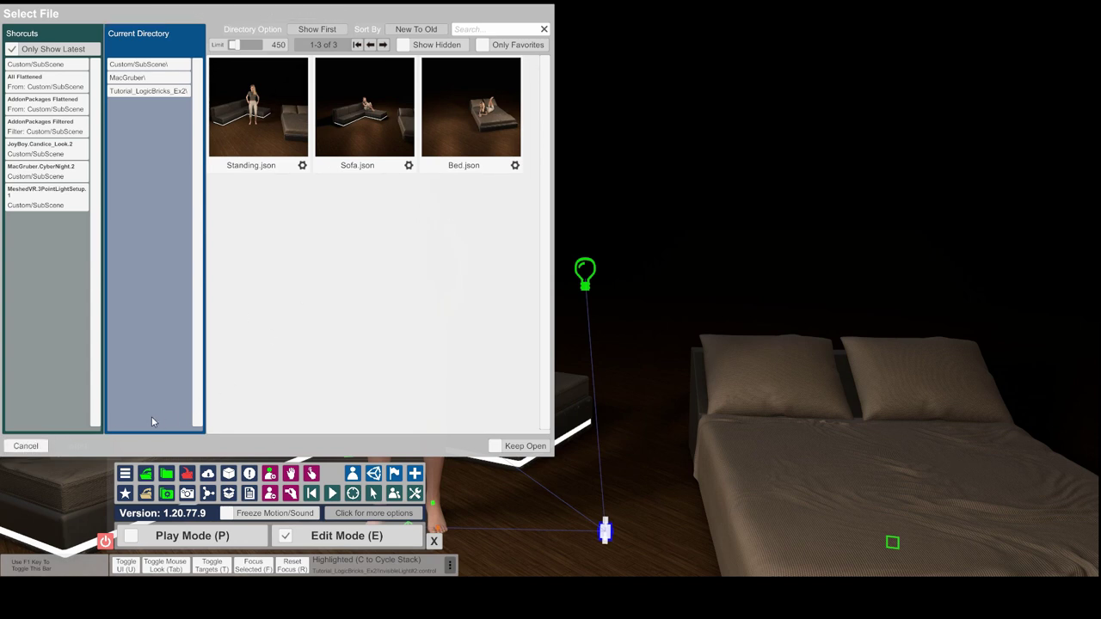
left_click(26, 445)
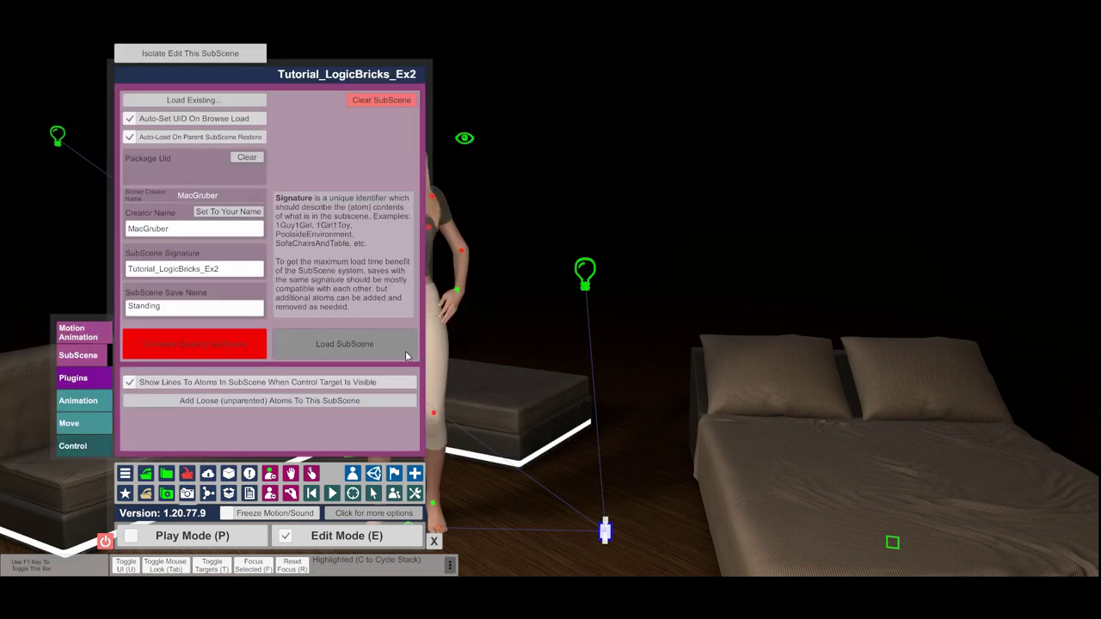
Add a new UIButton atom and give it an empty plugin slot.
left_click(415, 473)
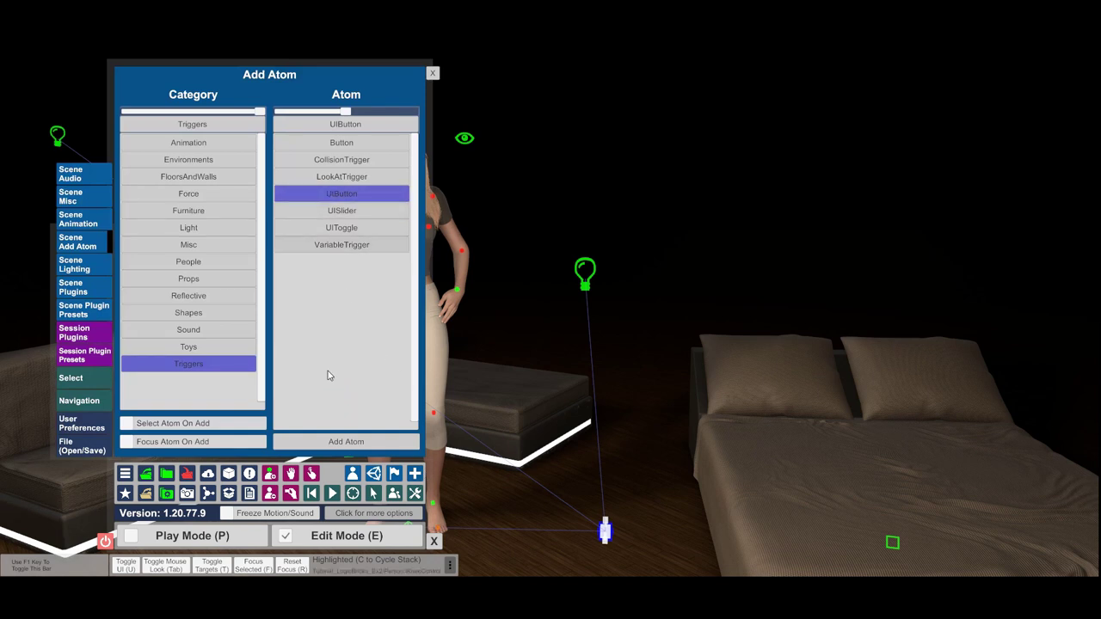
left_click(346, 442)
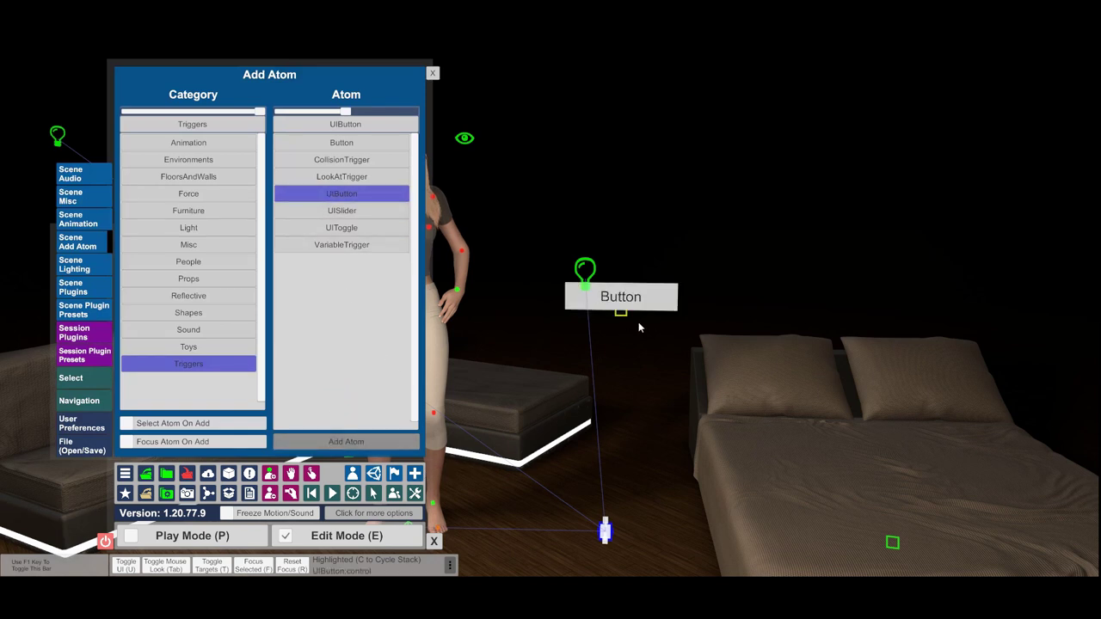
left_click(638, 322)
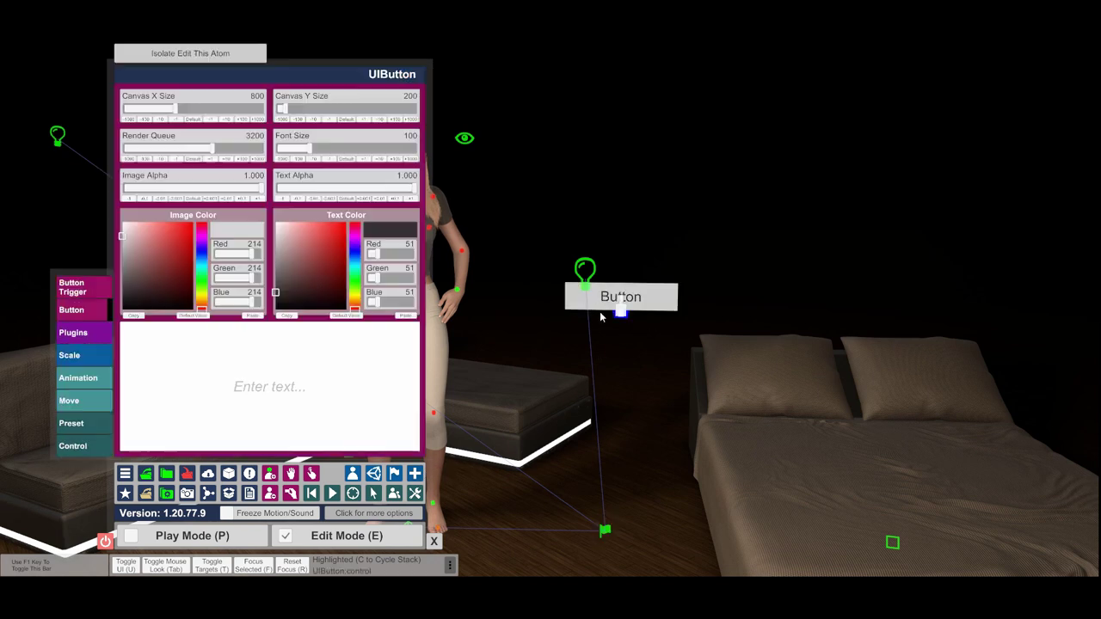
left_click(74, 332)
left_click(148, 94)
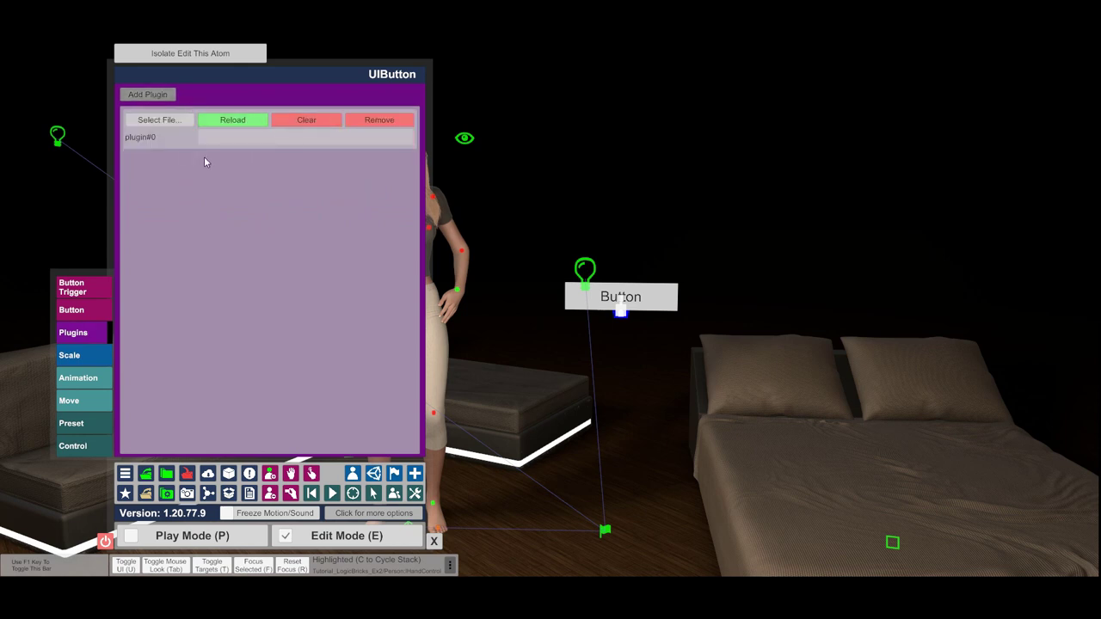
Browse the MacGruber.LogicBricks.9 plugin scripts filtered by 'Rand'.
left_click(161, 121)
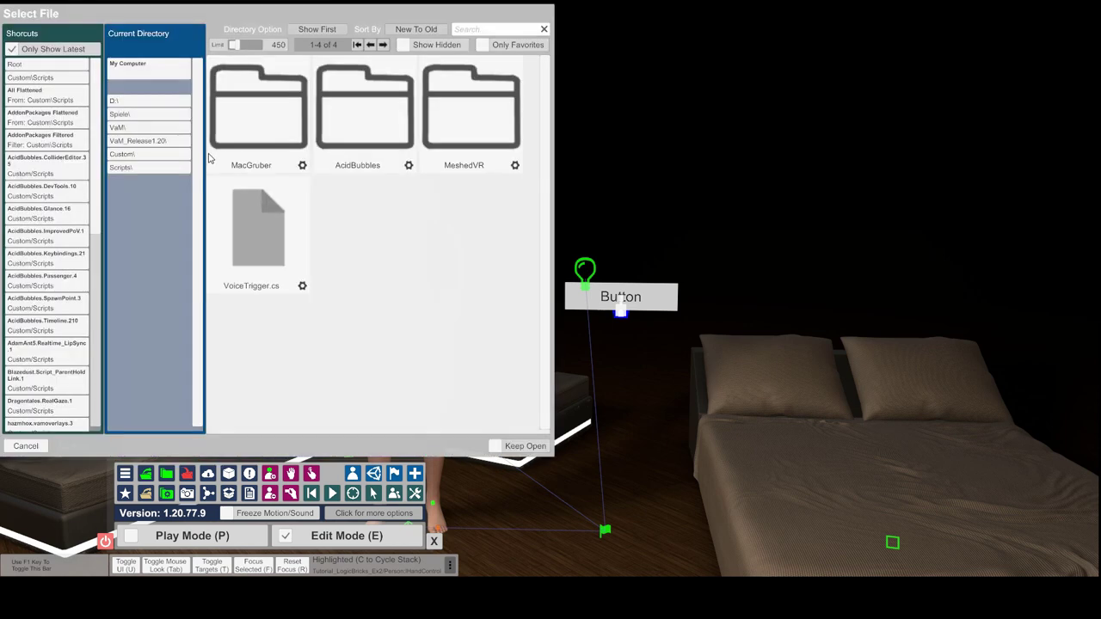
scroll(44, 317, "down", 5)
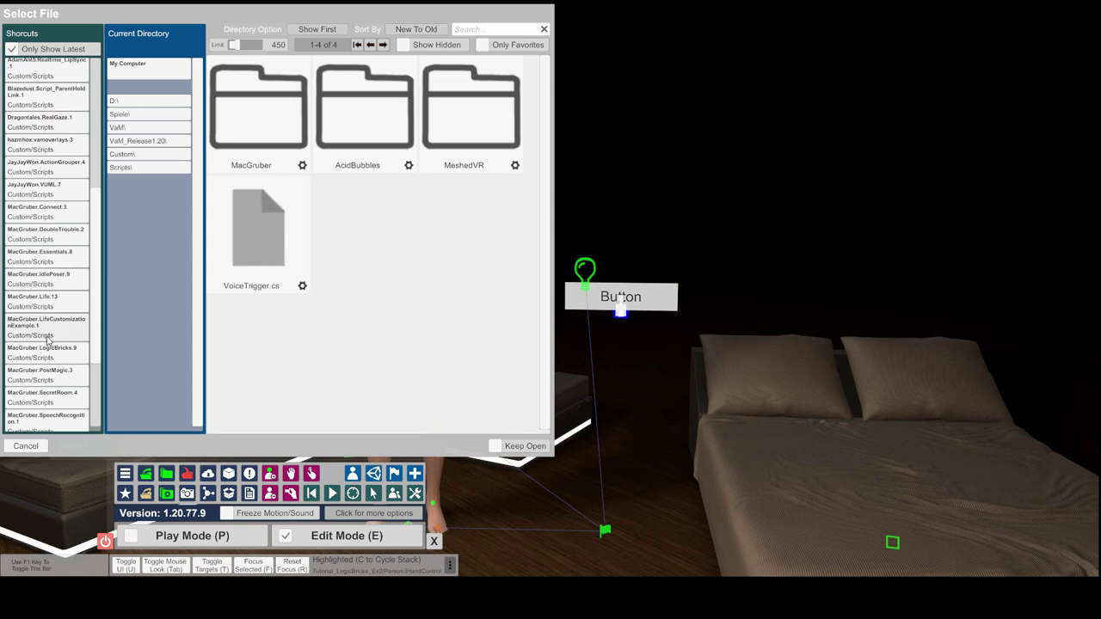
left_click(46, 355)
left_click(484, 29)
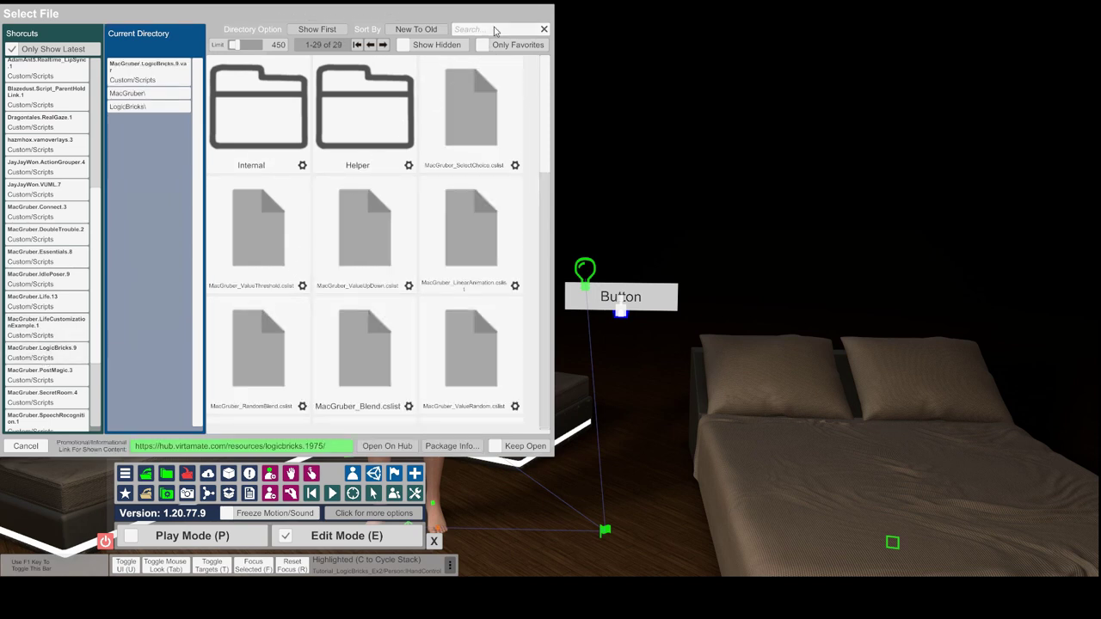
type("Random")
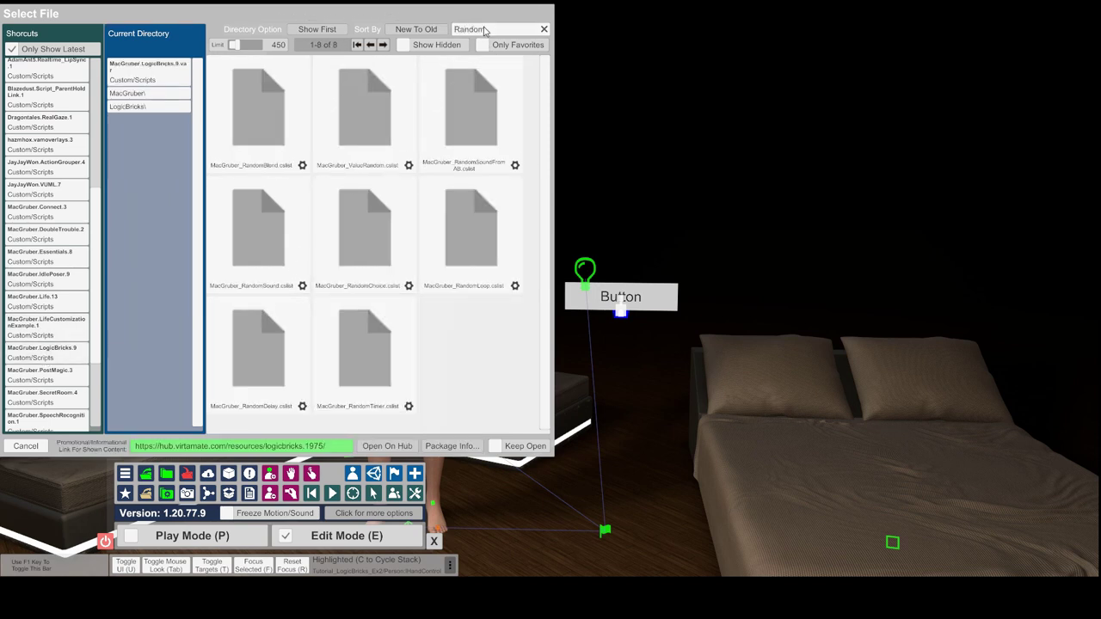